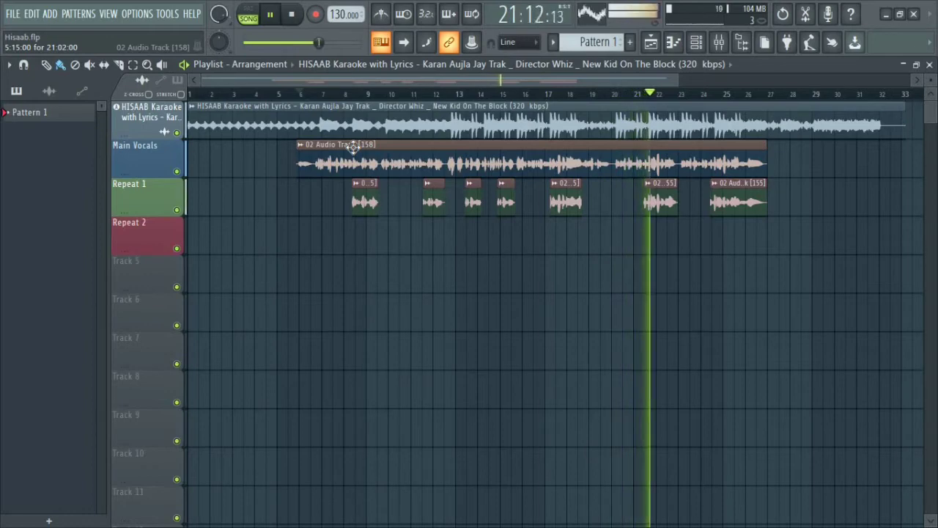
Step: Stop the song's playback and show the mixer at its maximized size
key("space")
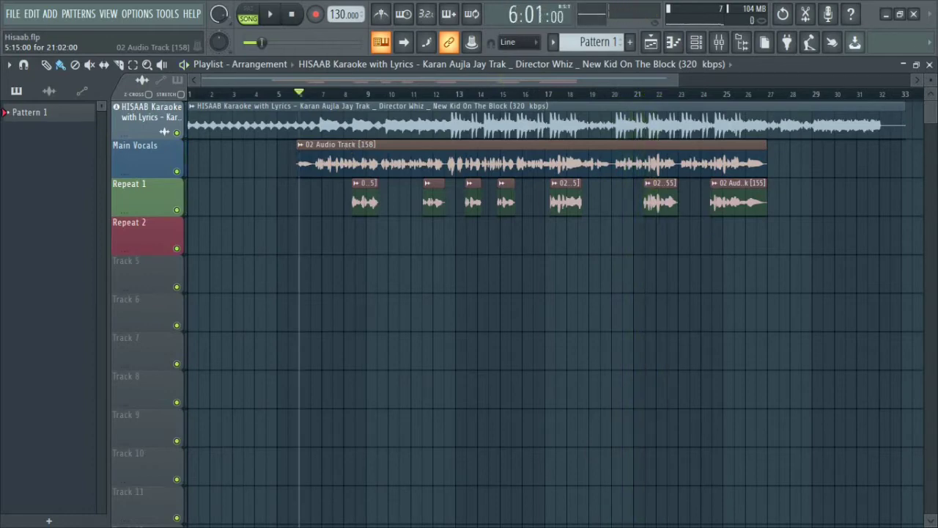
left_click(721, 43)
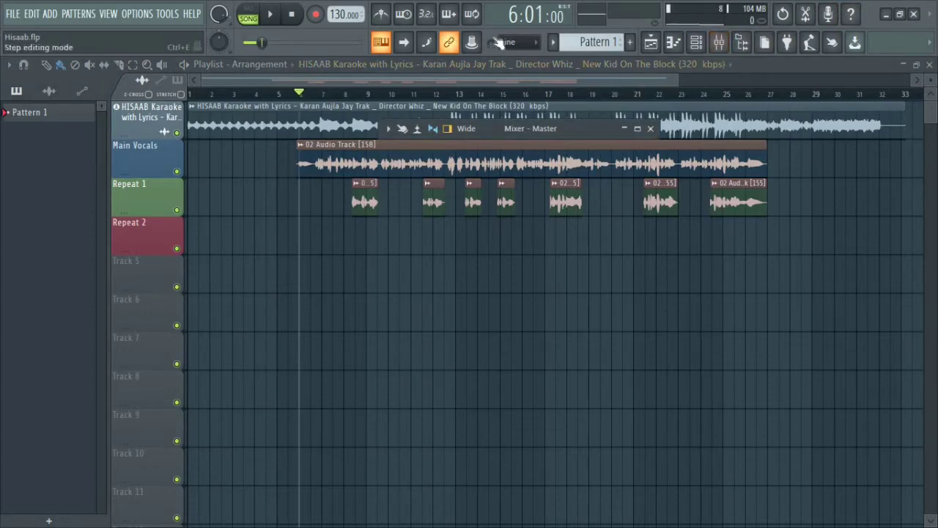
left_click(720, 43)
left_click(720, 43)
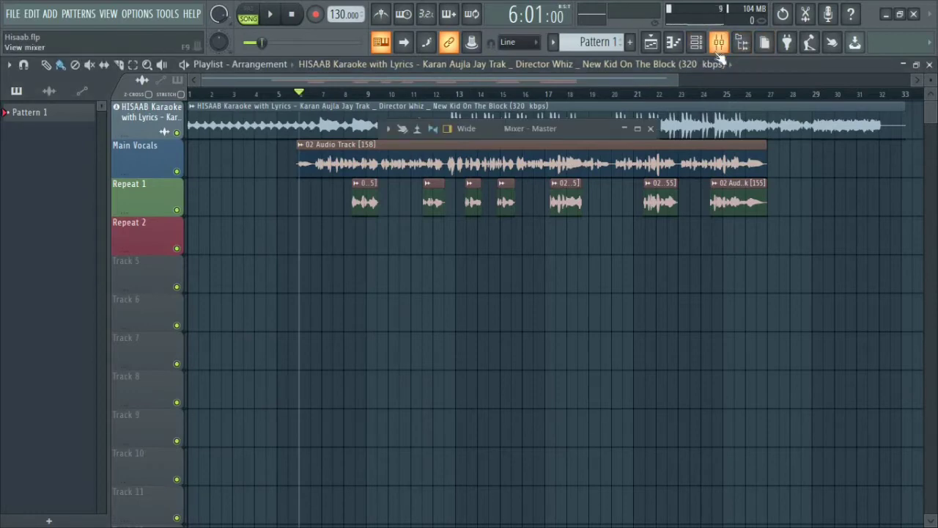
left_click(637, 129)
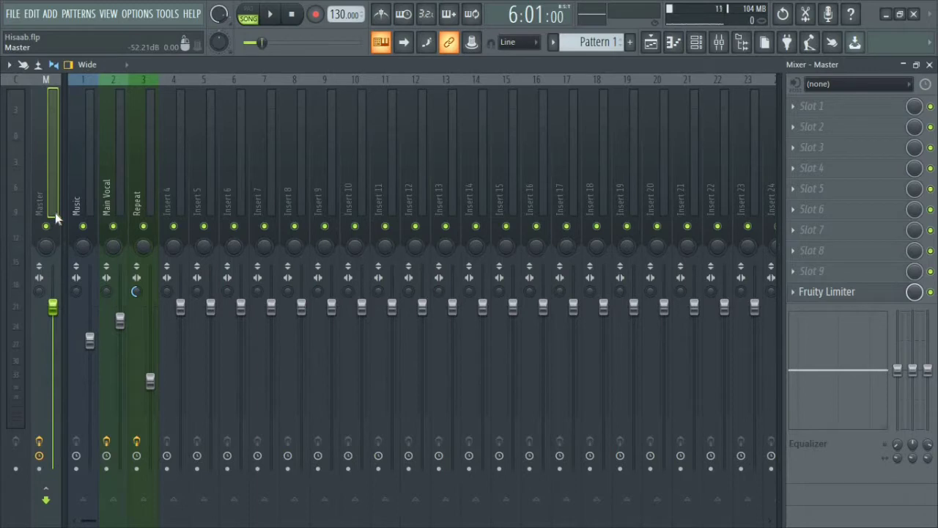
Step: Select the Master mixer track and open its Fruity Limiter in COMP mode
left_click(115, 157)
left_click(86, 157)
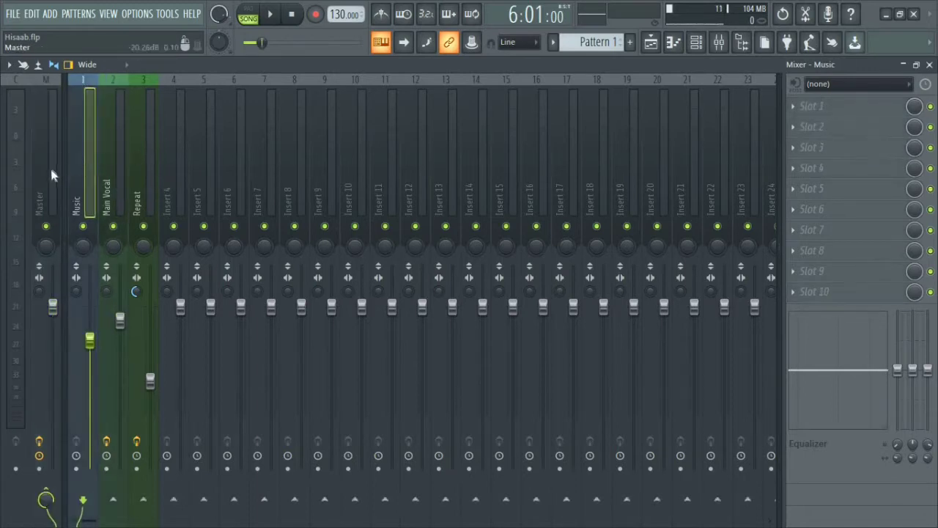
left_click(44, 168)
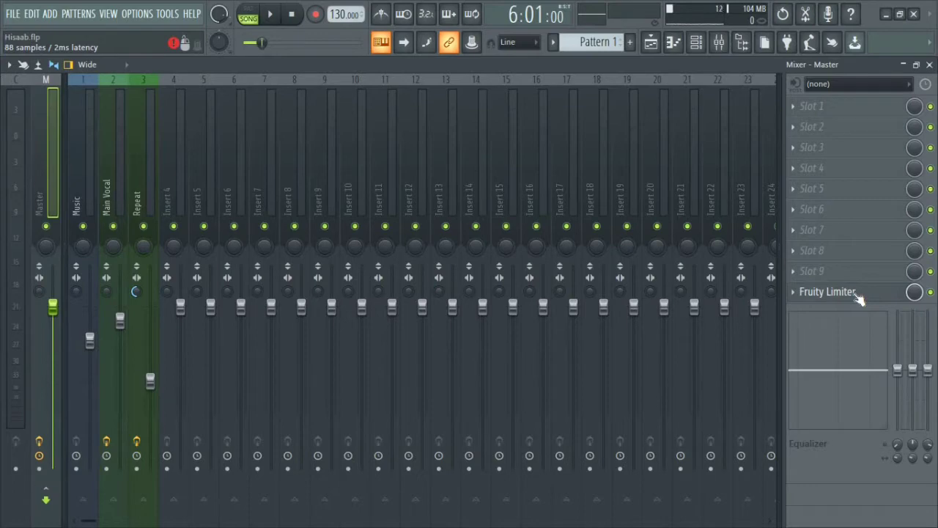
left_click(796, 108)
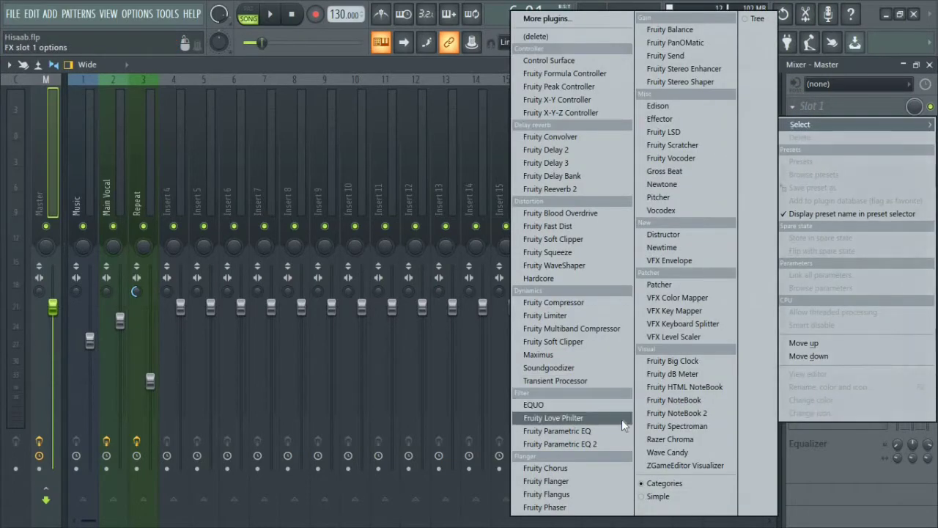
left_click(609, 309)
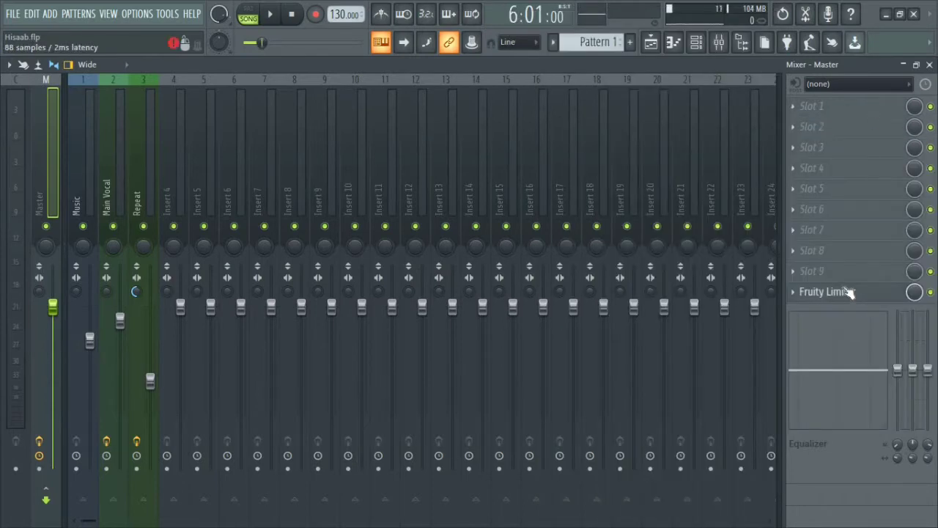
left_click(849, 293)
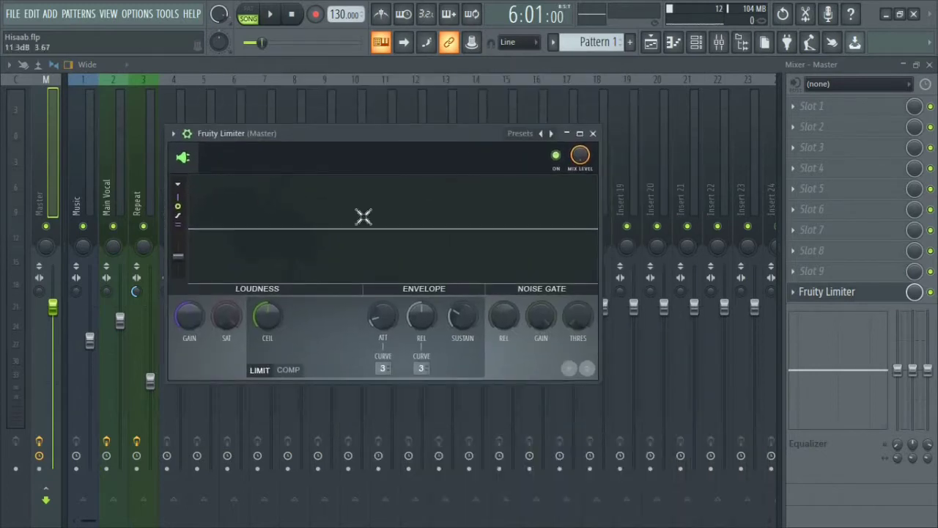
left_click(289, 371)
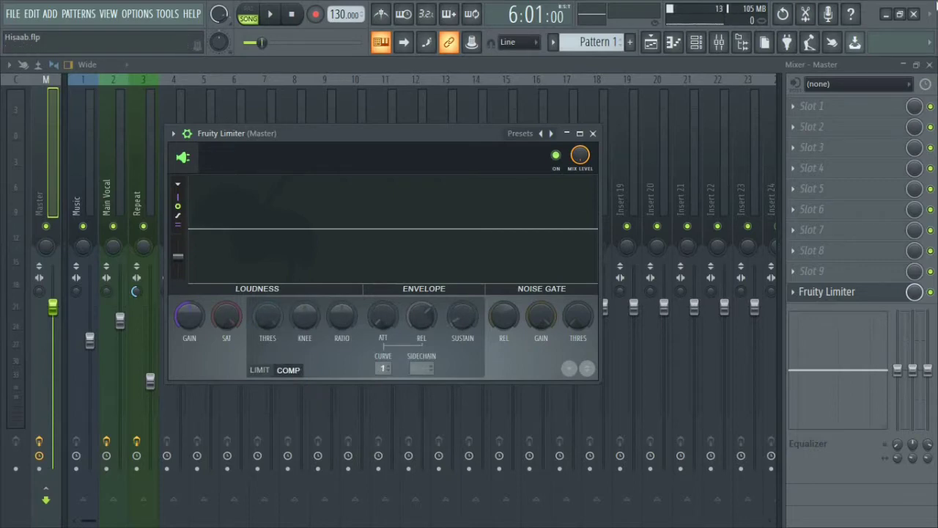
Step: Return to the playlist and enlarge the height of the Main Vocals track
left_click(903, 66)
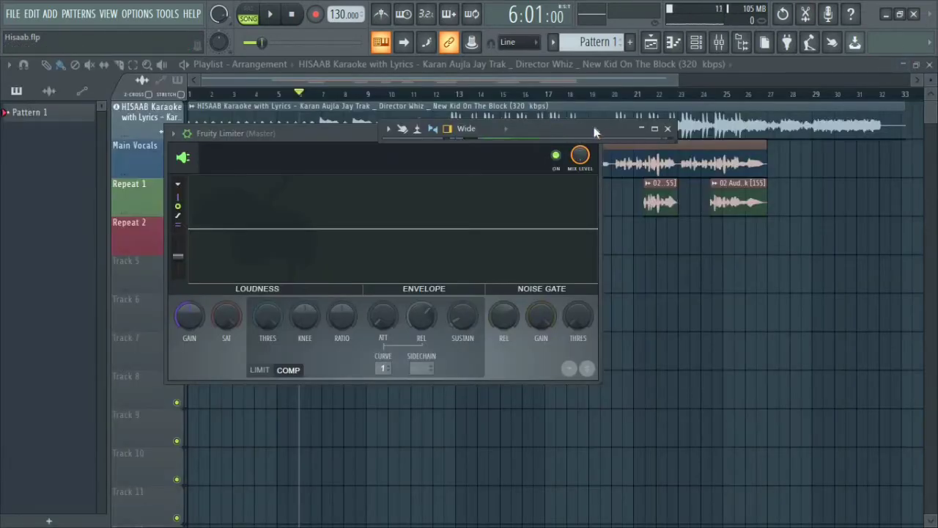
left_click_drag(287, 132, 494, 340)
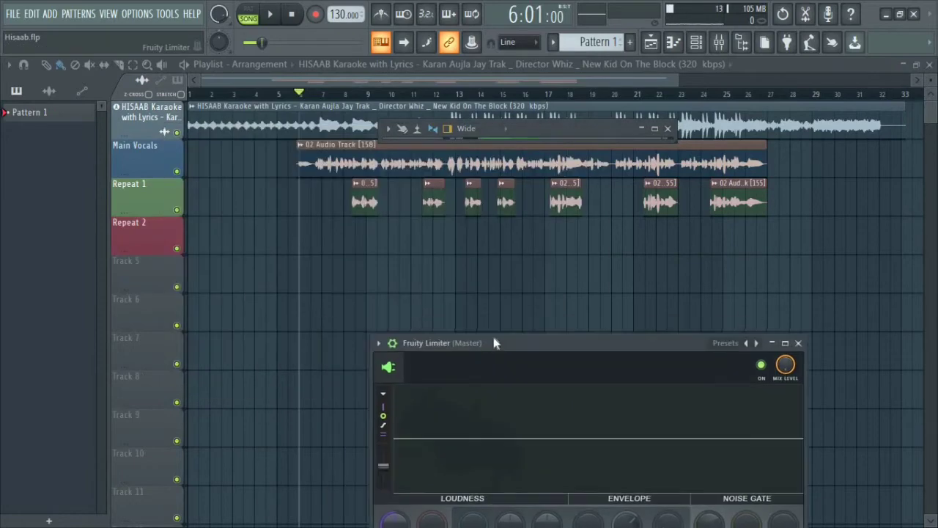
left_click(667, 129)
left_click_drag(143, 178, 116, 364)
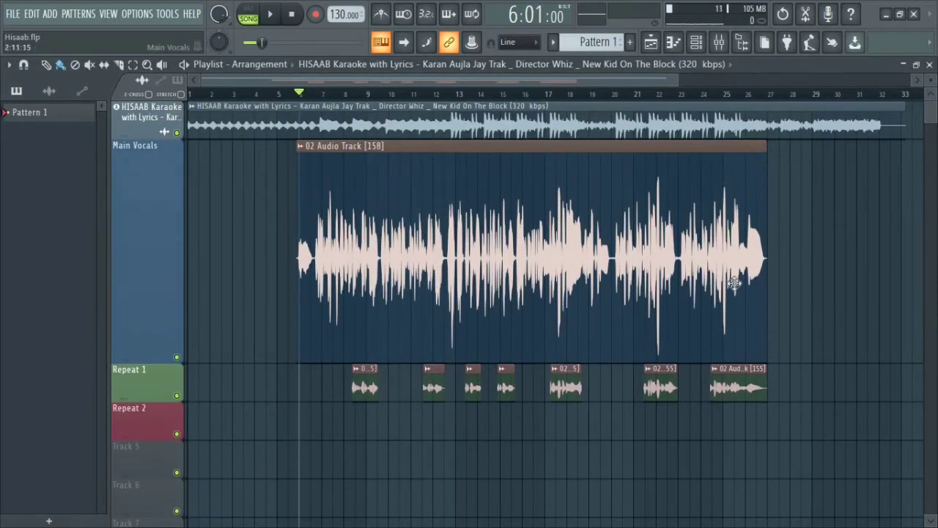
Step: Zoom in on the beginning of the Main Vocals clip to examine its waveform peaks
scroll(344, 98, "up", 3)
scroll(343, 97, "up", 4)
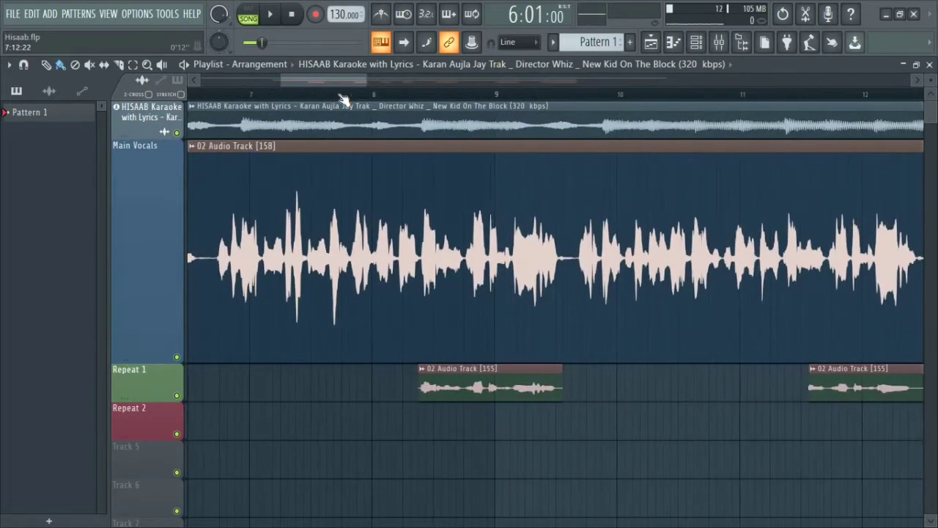
left_click(335, 69)
left_click(295, 83)
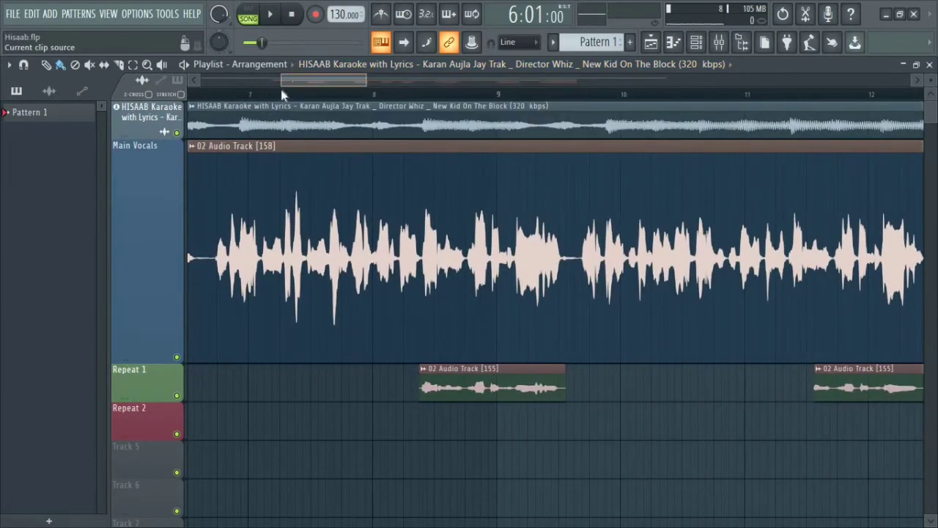
left_click_drag(281, 90, 266, 92)
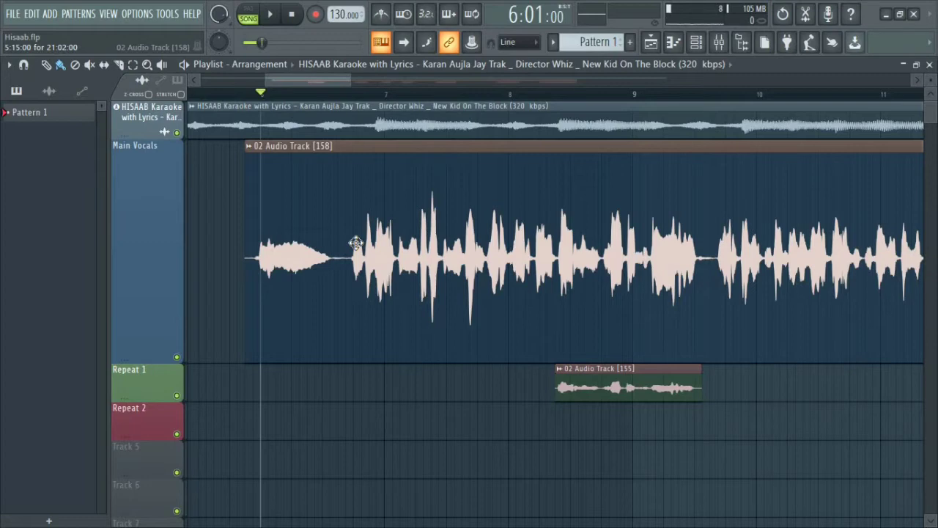
Step: Reopen the maximized mixer and compare the LIMIT and COMP modes of the Master track's Fruity Limiter, ending on COMP
left_click(719, 41)
left_click(655, 128)
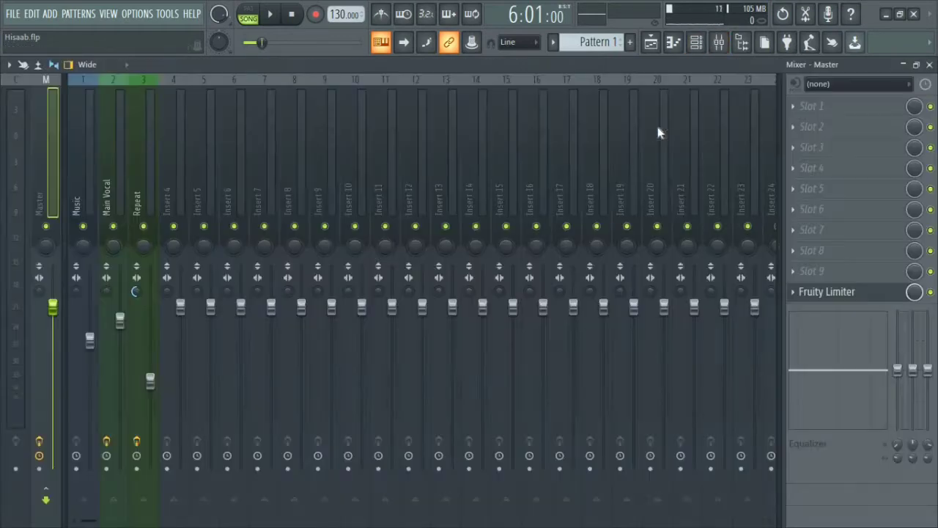
left_click(795, 108)
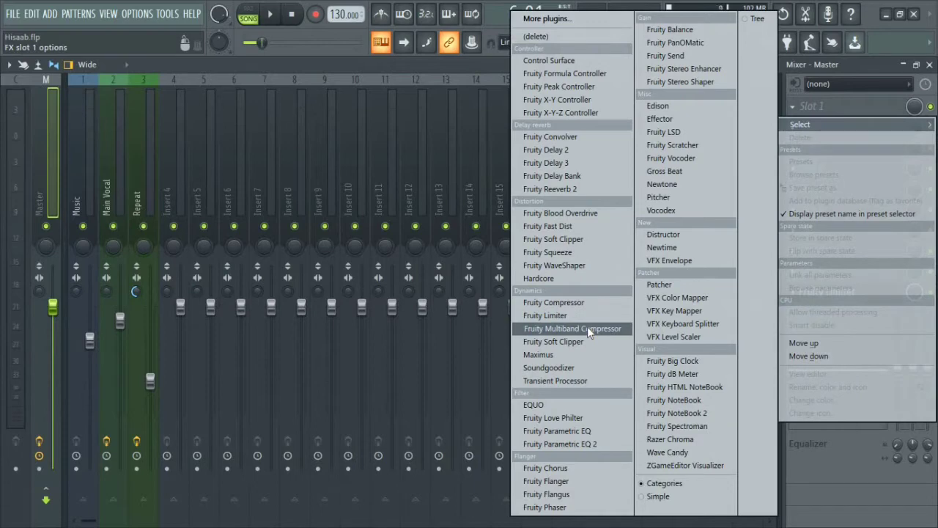
left_click(820, 71)
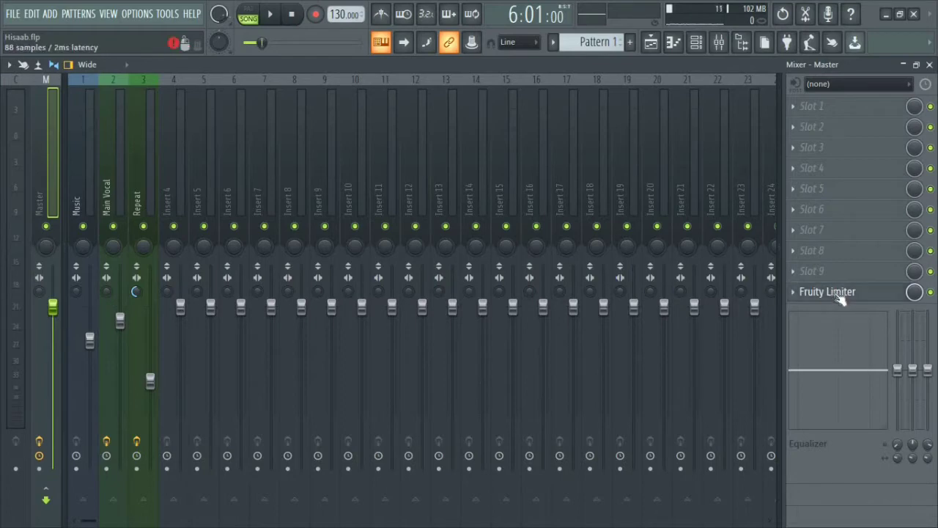
left_click(814, 293)
left_click_drag(614, 350, 477, 130)
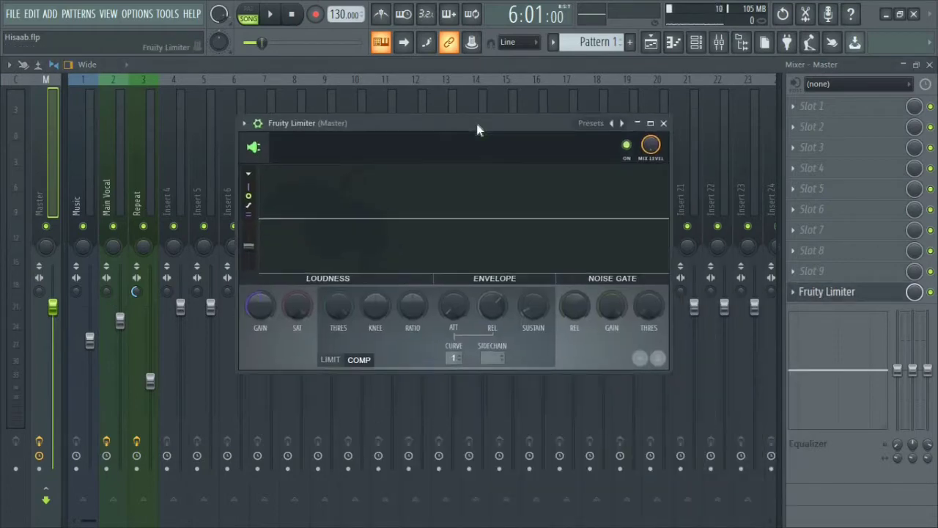
left_click(329, 359)
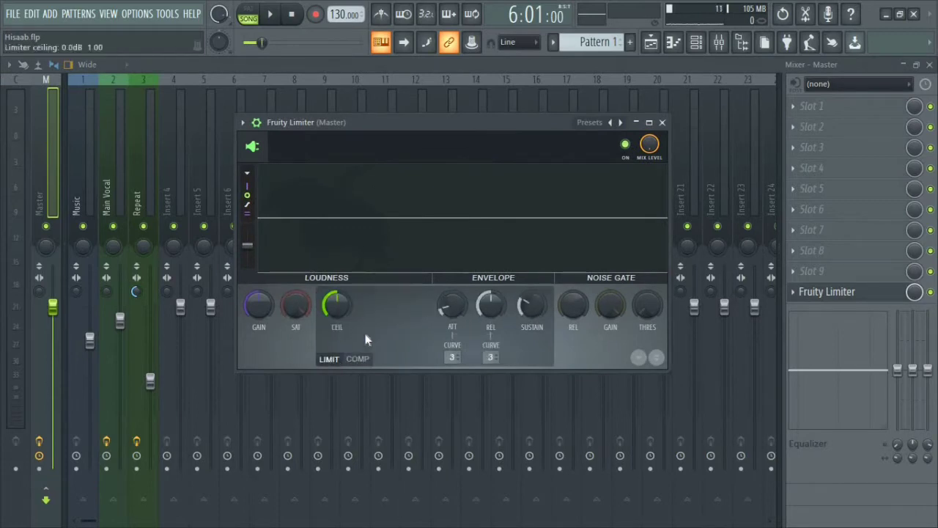
left_click(358, 359)
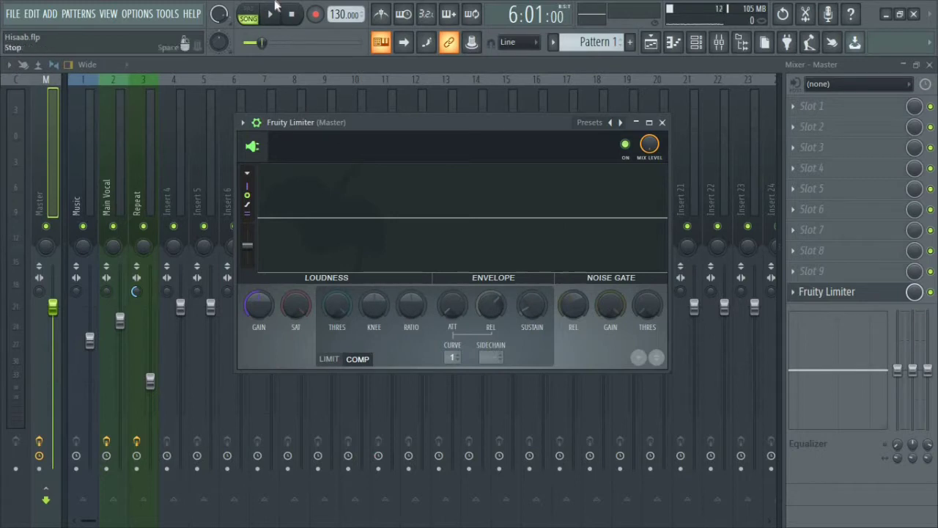
Step: Return to the playlist, show the whole Main Vocals clip and audition the song from near the end of bar 12
left_click(905, 68)
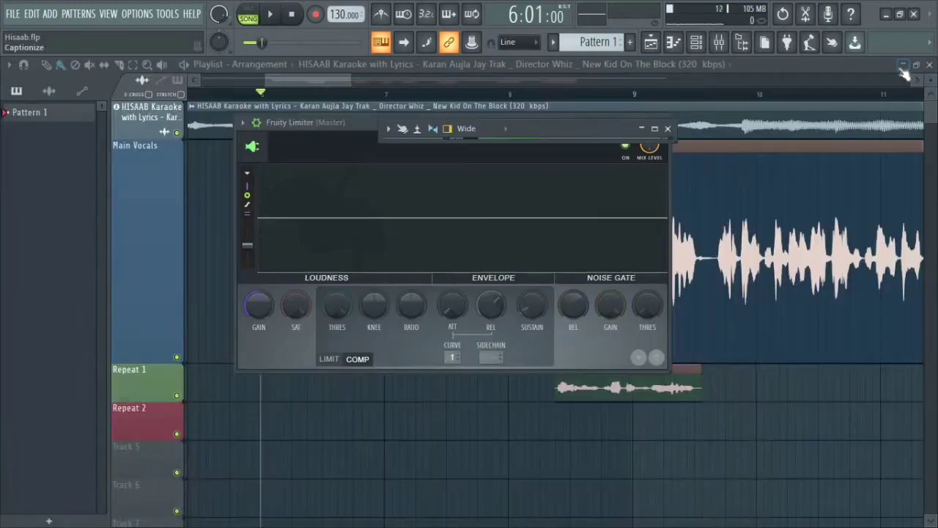
left_click(664, 129)
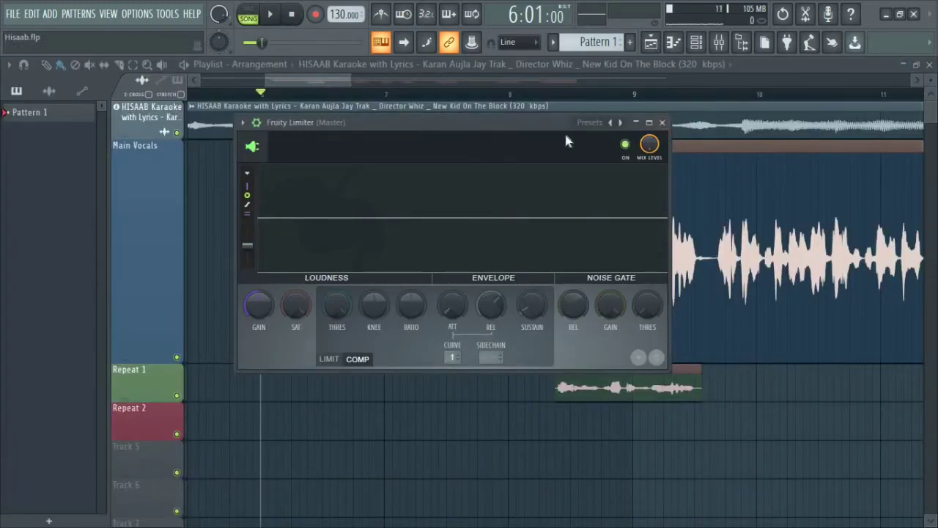
left_click_drag(546, 126, 467, 216)
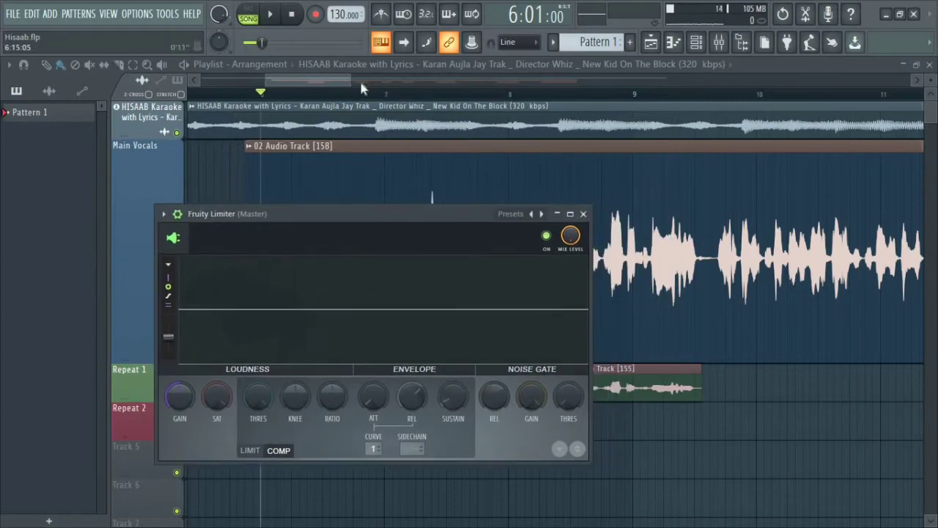
left_click_drag(351, 79, 595, 76)
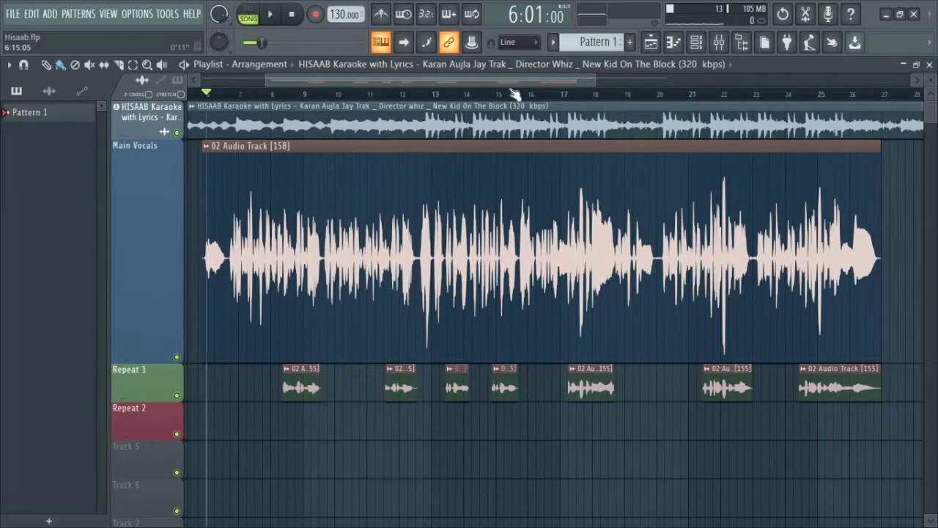
left_click(425, 95)
key("space")
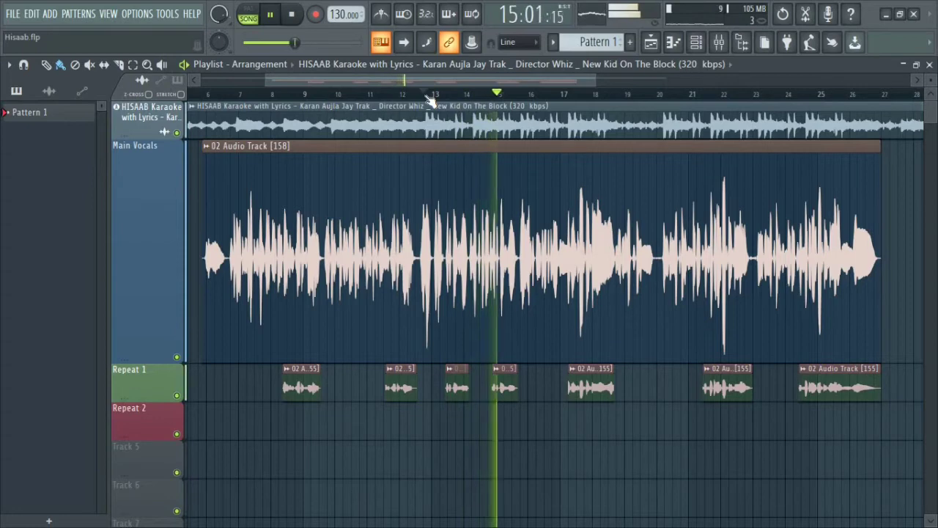
key("space")
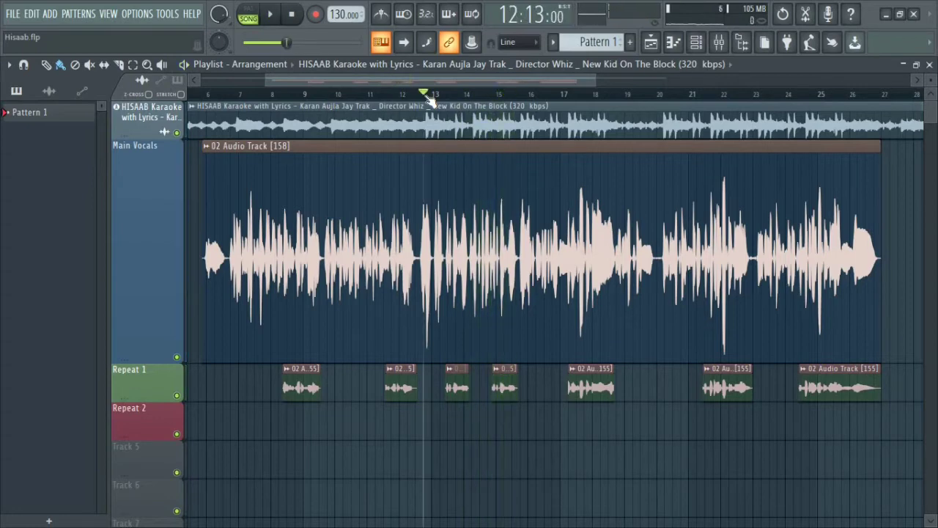
Step: Select the playlist range from about bar 12 to bar 18 and play part of it with the Master track's Fruity Limiter open
left_click_drag(427, 94, 614, 103)
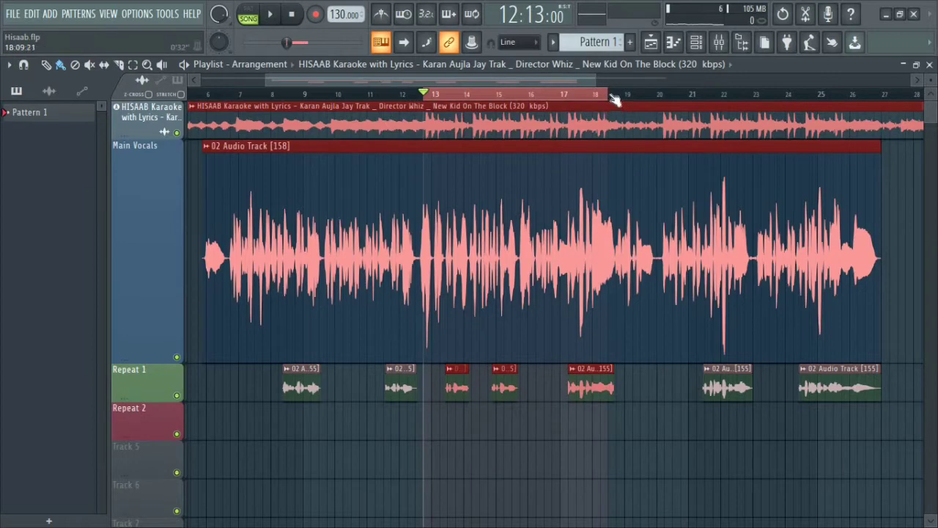
left_click(721, 44)
left_click(656, 129)
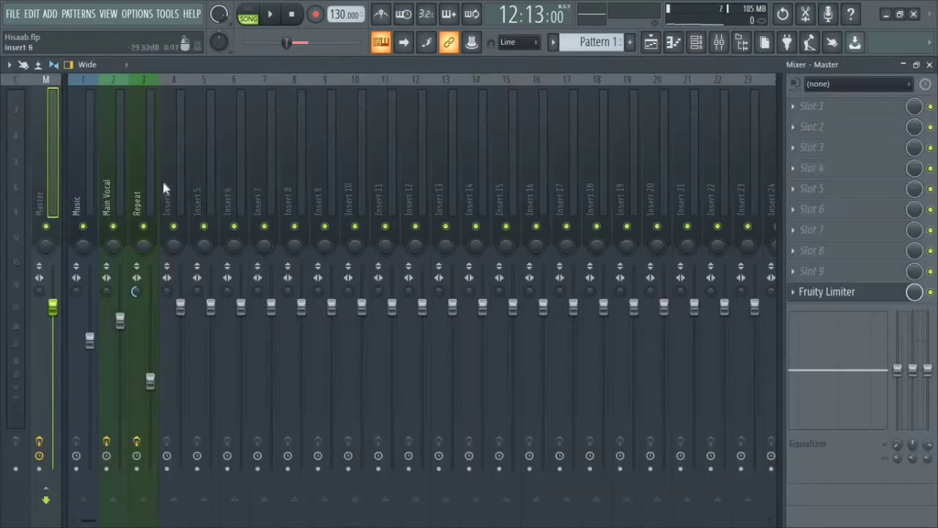
left_click(835, 291)
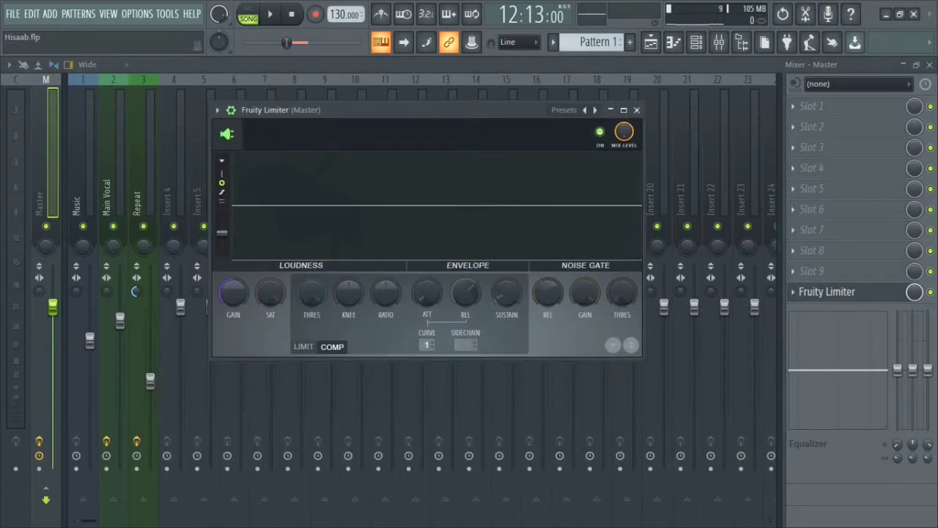
left_click(269, 14)
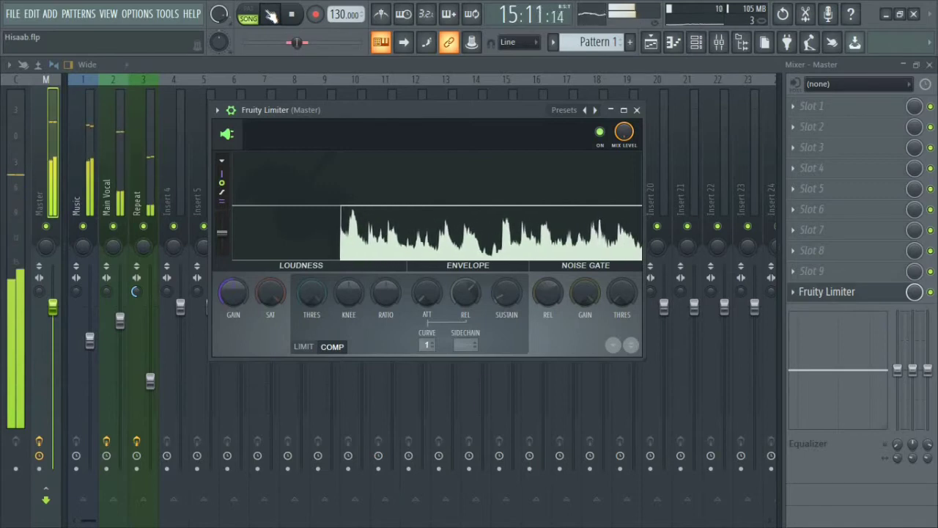
left_click(271, 15)
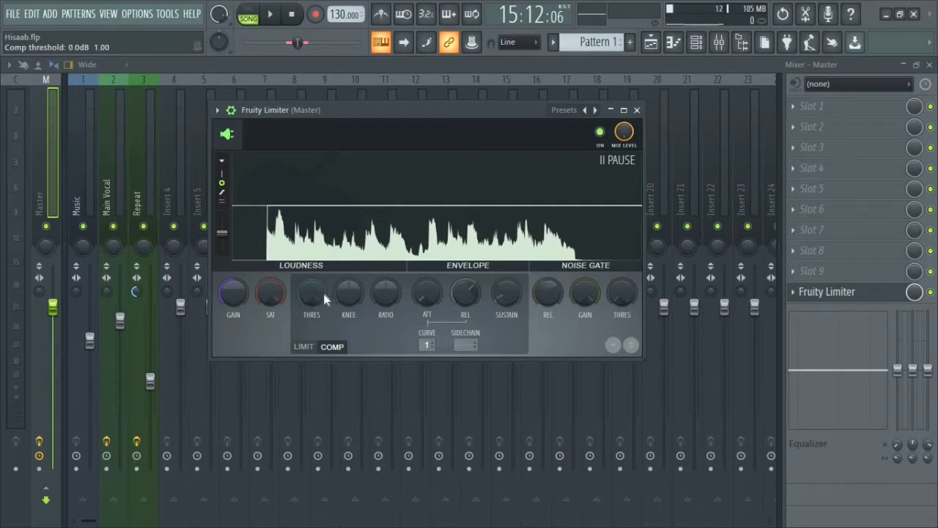
Step: Lower the Fruity Limiter's compressor threshold to about -11.5 dB on the Master track
left_click_drag(316, 293, 317, 333)
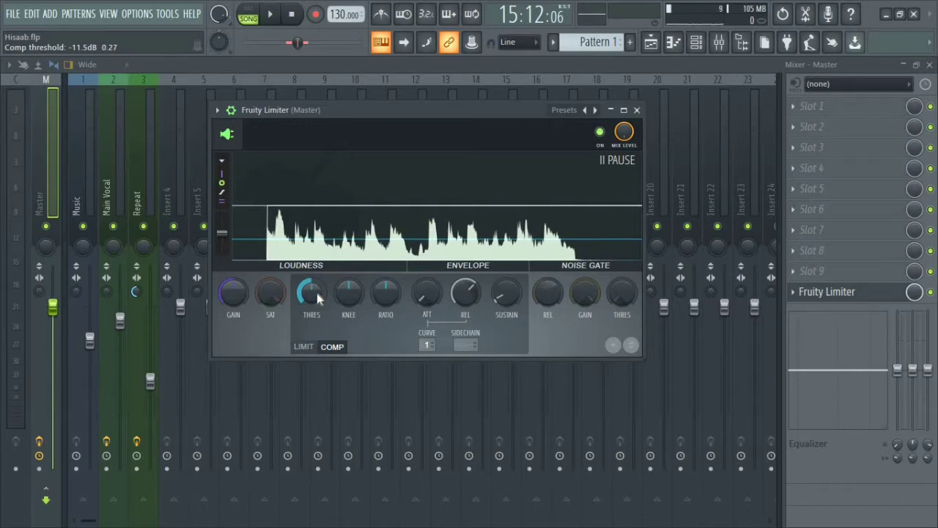
left_click_drag(317, 293, 317, 285)
left_click_drag(315, 294, 315, 297)
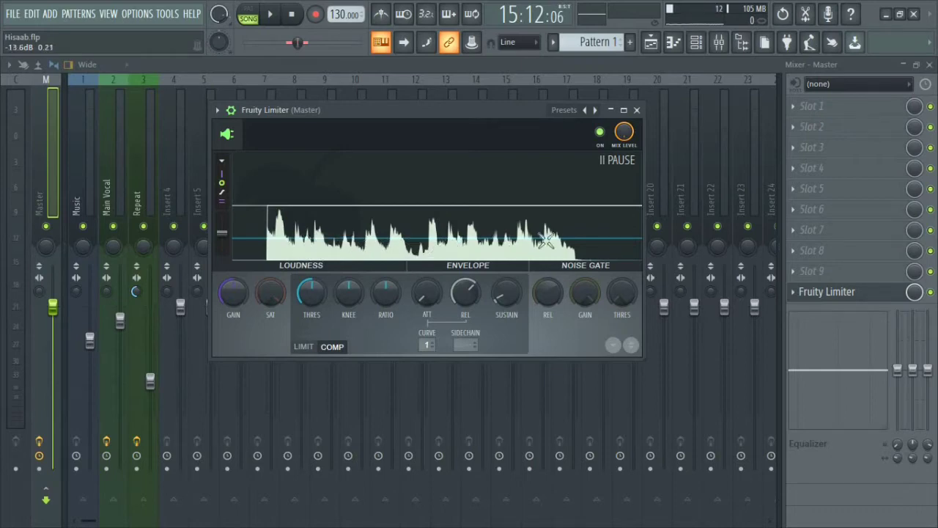
Step: Try compressor ratios of 2.0:1 and 20.0:1 in the Master track's Fruity Limiter, ending on 3.0:1
left_click_drag(325, 286, 325, 292)
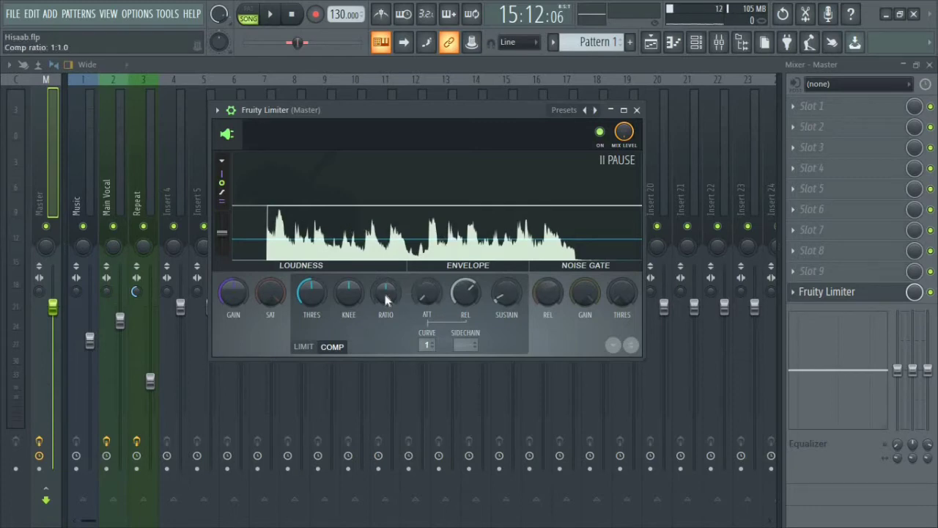
mouse_move(385, 293)
left_mouse_down()
mouse_move(385, 277)
mouse_move(387, 297)
left_mouse_up()
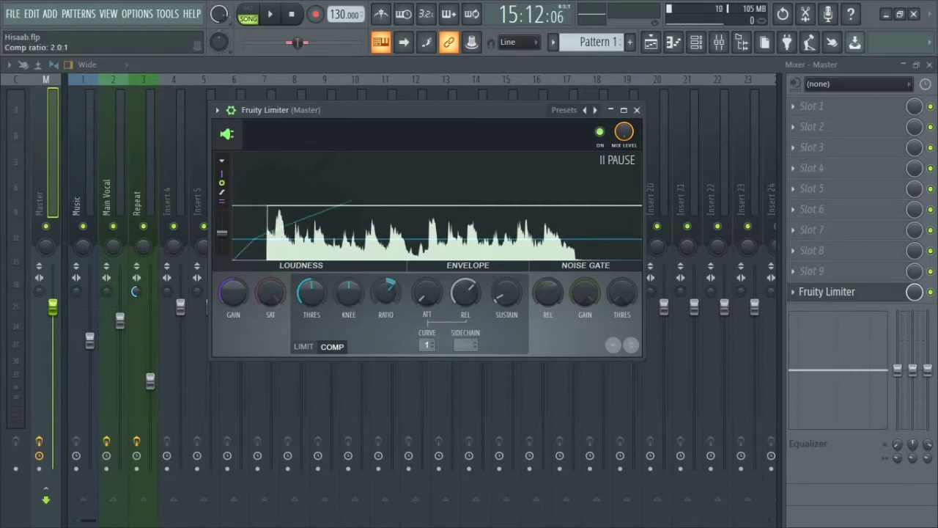
left_click_drag(385, 292, 385, 286)
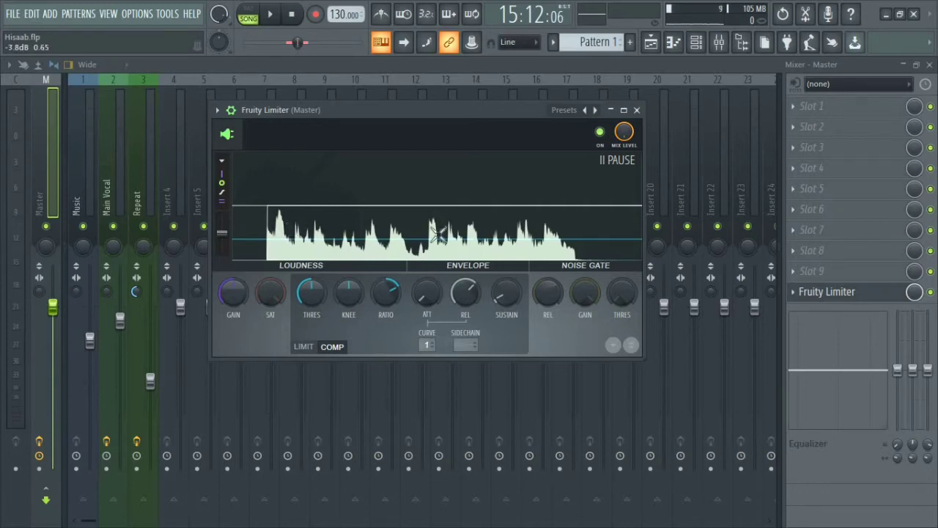
left_click_drag(386, 293, 386, 271)
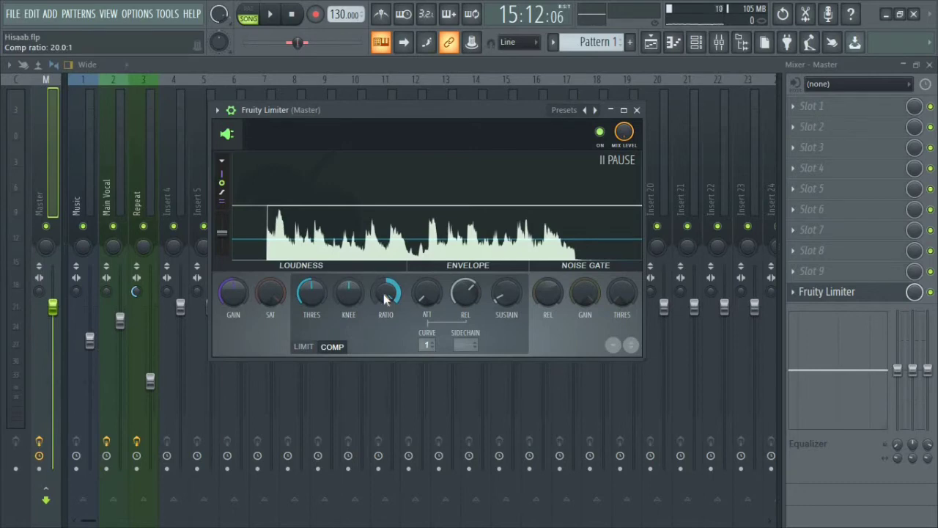
mouse_move(386, 293)
left_mouse_down()
mouse_move(386, 308)
mouse_move(385, 297)
left_mouse_up()
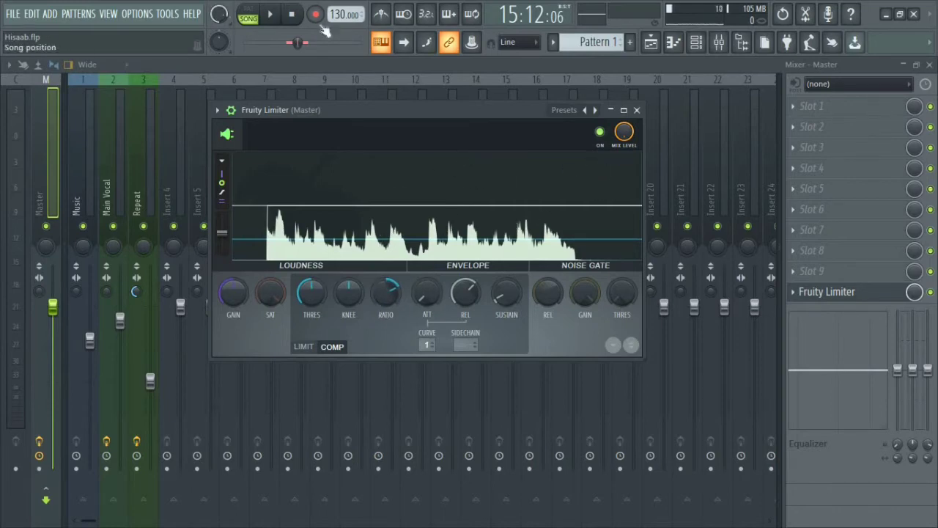
Step: Audition the selected song range through the compressor, maximizing the Fruity Limiter window to examine its gain reduction display
left_click(283, 14)
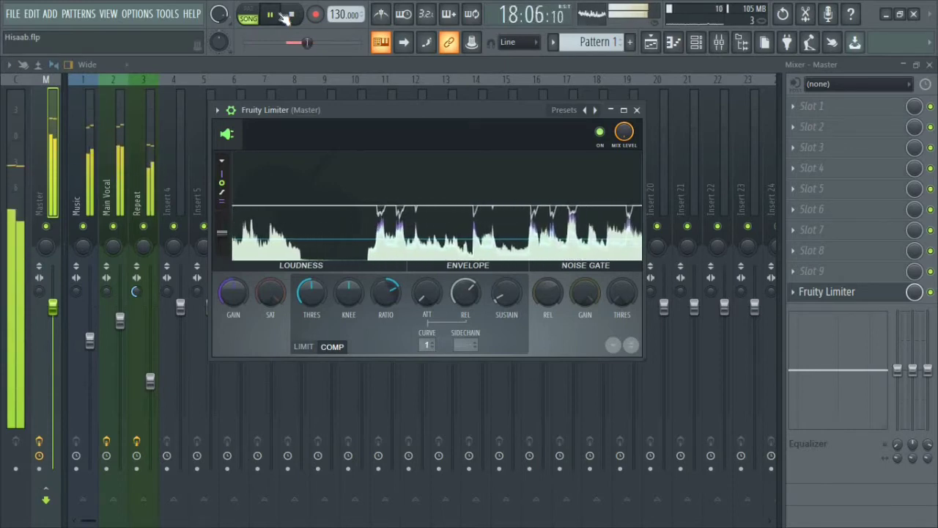
left_click(290, 14)
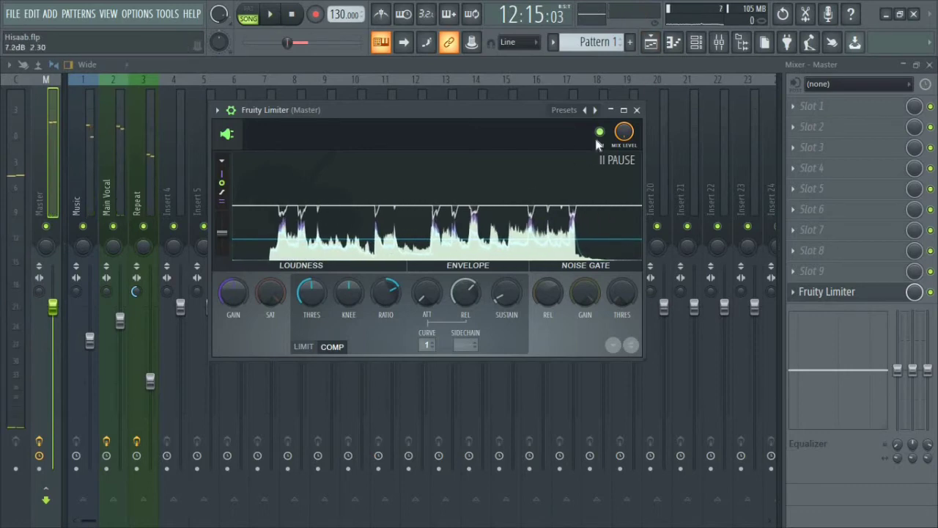
left_click(623, 110)
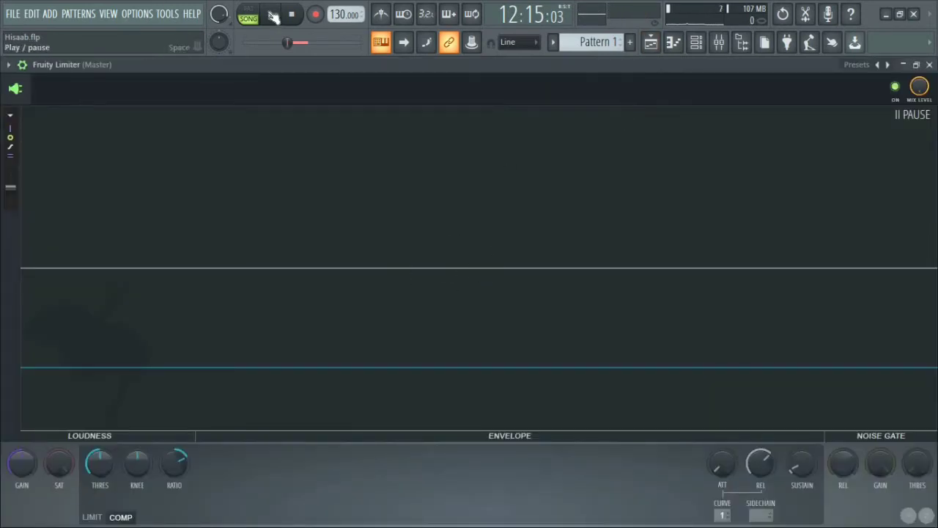
left_click(273, 16)
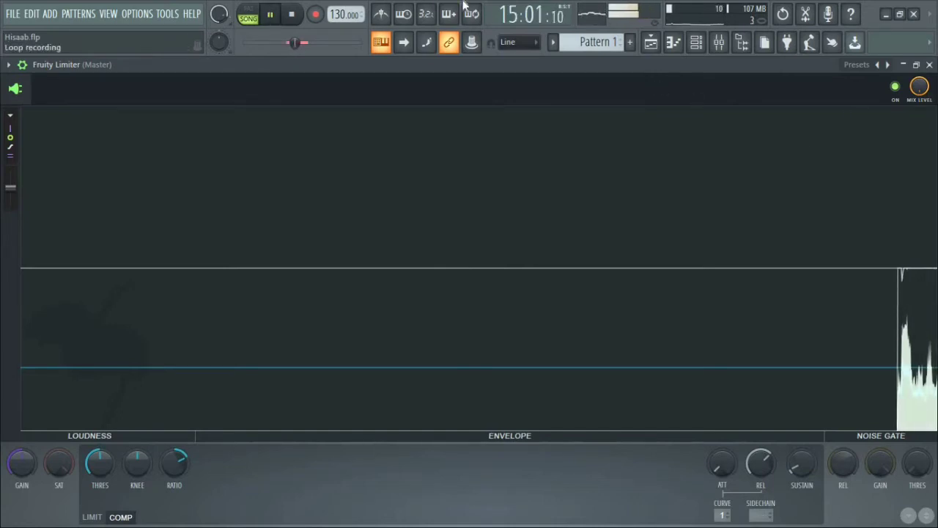
left_click(271, 18)
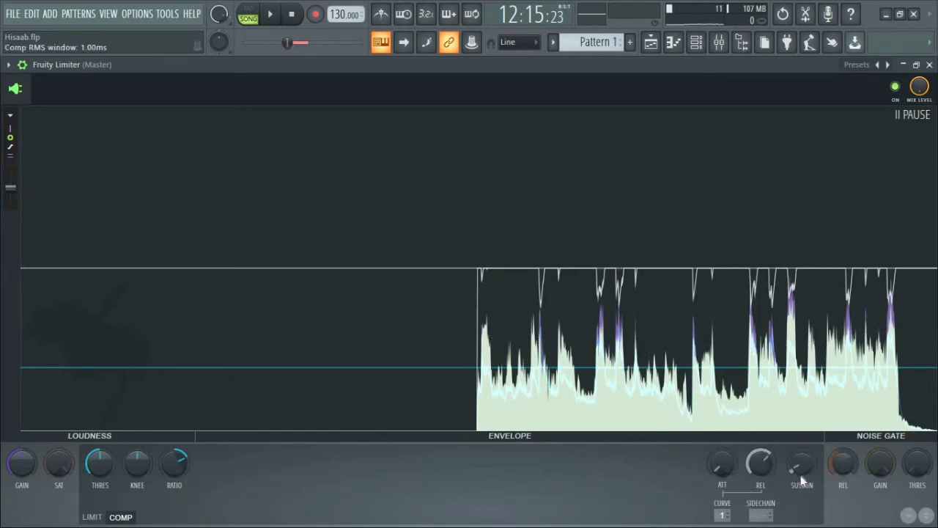
Step: Raise the compressor ratio slightly above 3.0:1 and play the selected range to check the compression
left_click(170, 462)
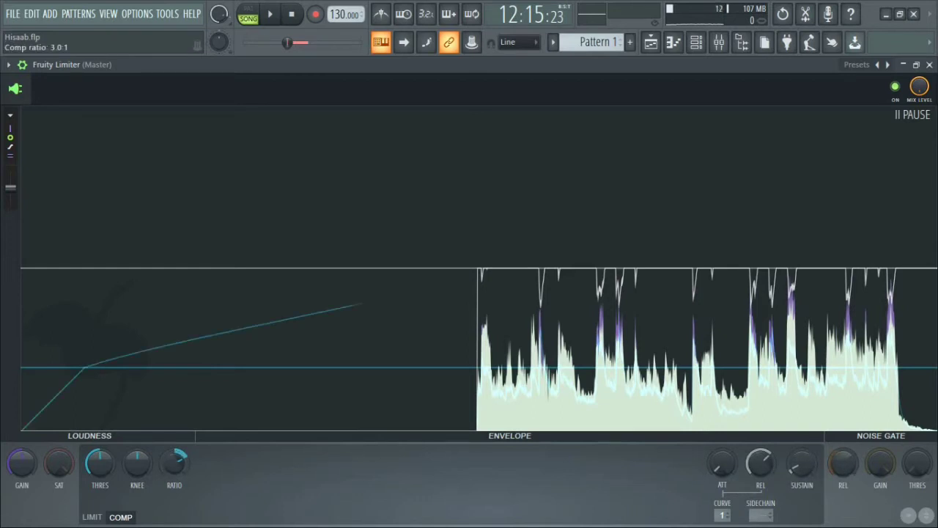
left_click_drag(169, 462, 169, 445)
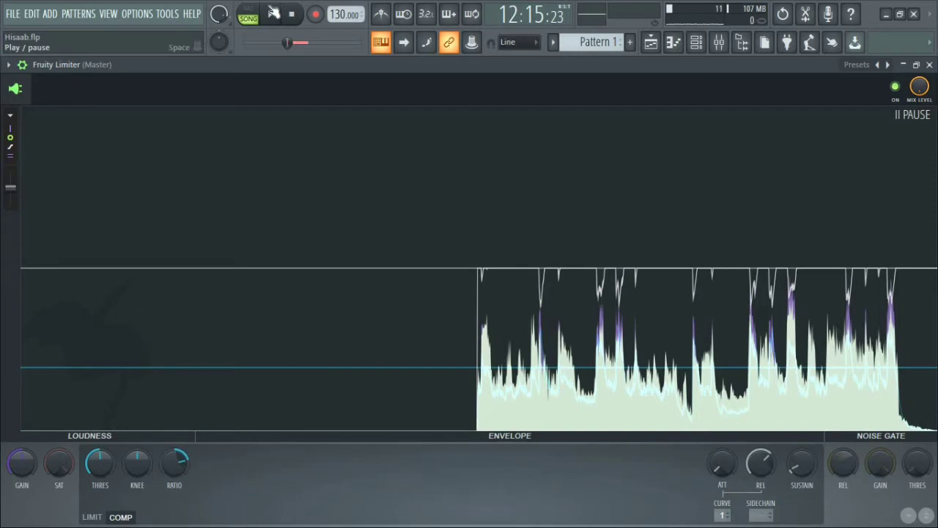
left_click(373, 274)
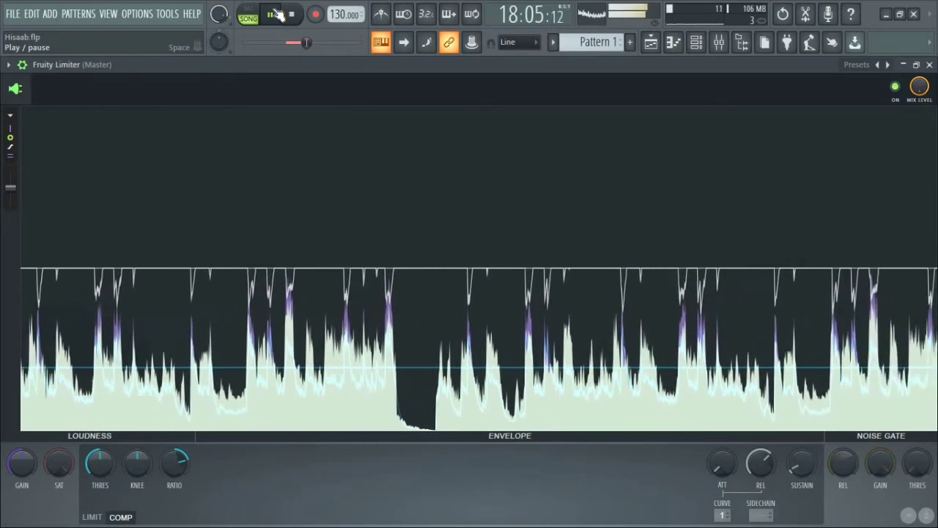
left_click(273, 14)
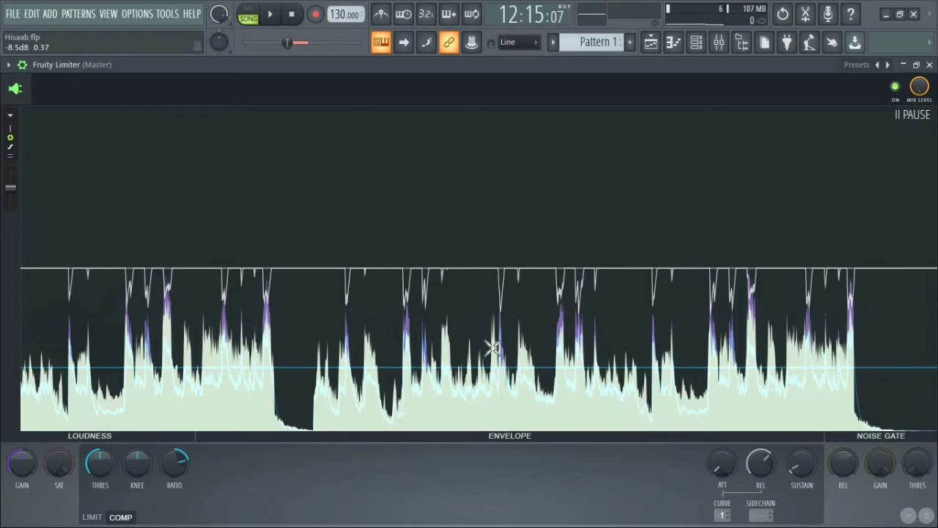
Step: Reopen the mixer and the Master track's Fruity Limiter, ending with the limiter window at its normal size over the mixer
left_click(929, 65)
left_click(929, 65)
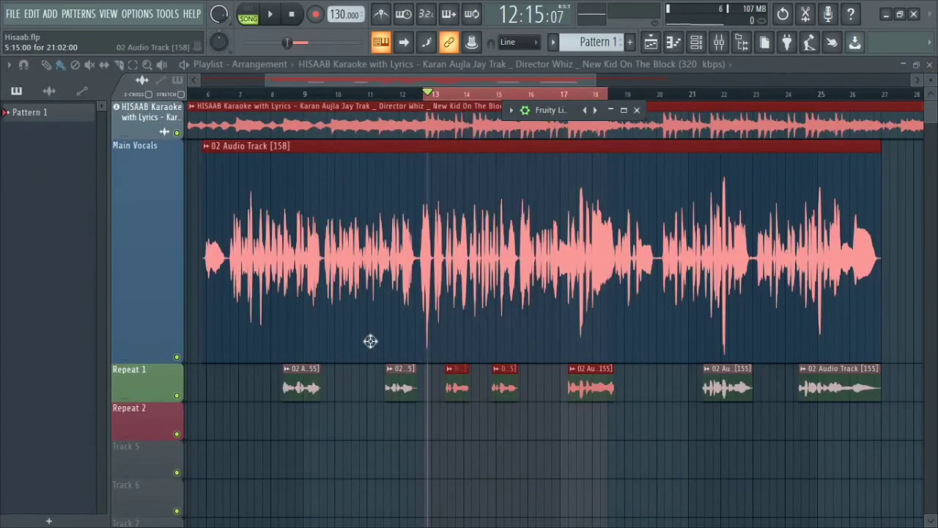
left_click(636, 110)
left_click(717, 44)
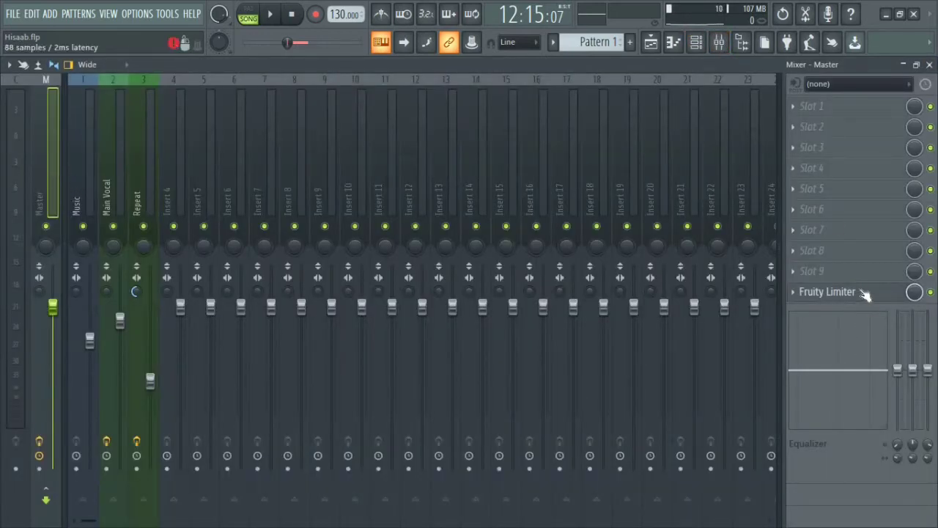
left_click(803, 293)
left_click(624, 110)
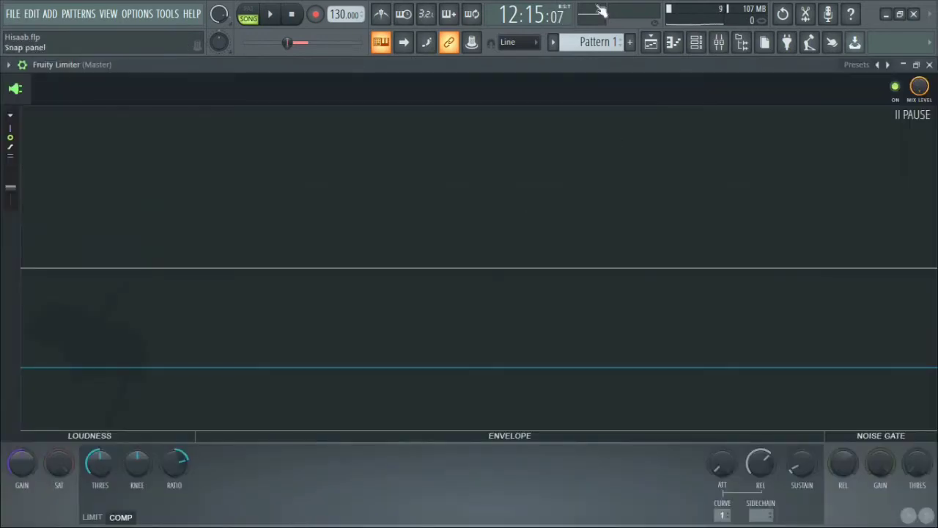
left_click(926, 66)
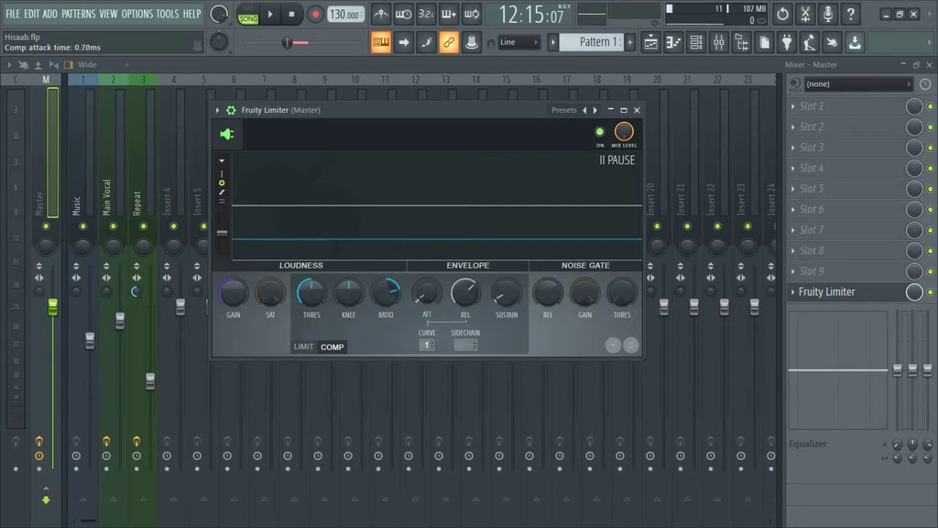
Step: Lengthen the compressor's attack slightly and shorten its release substantially in the Fruity Limiter's envelope section
left_click_drag(426, 293, 426, 289)
left_click_drag(427, 293, 427, 295)
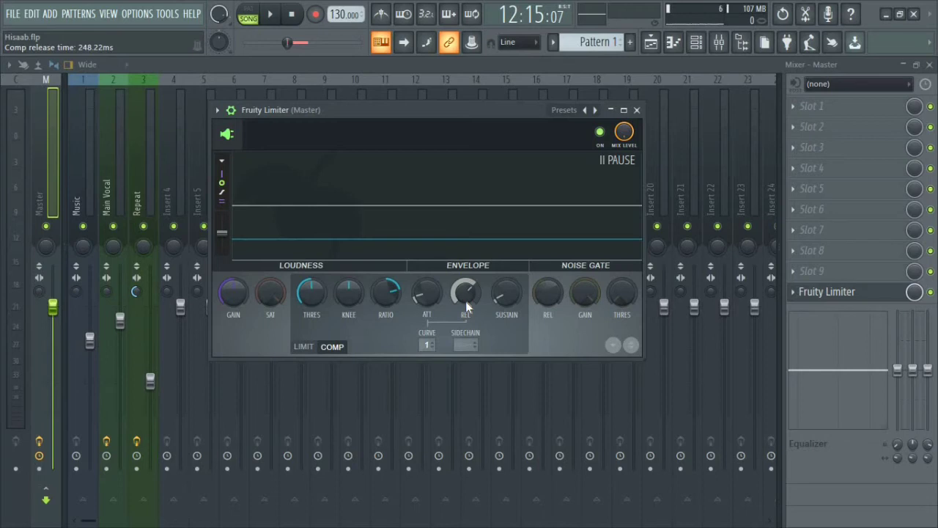
left_click_drag(466, 301, 465, 359)
mouse_move(465, 359)
left_mouse_down()
mouse_move(465, 347)
mouse_move(465, 360)
left_mouse_up()
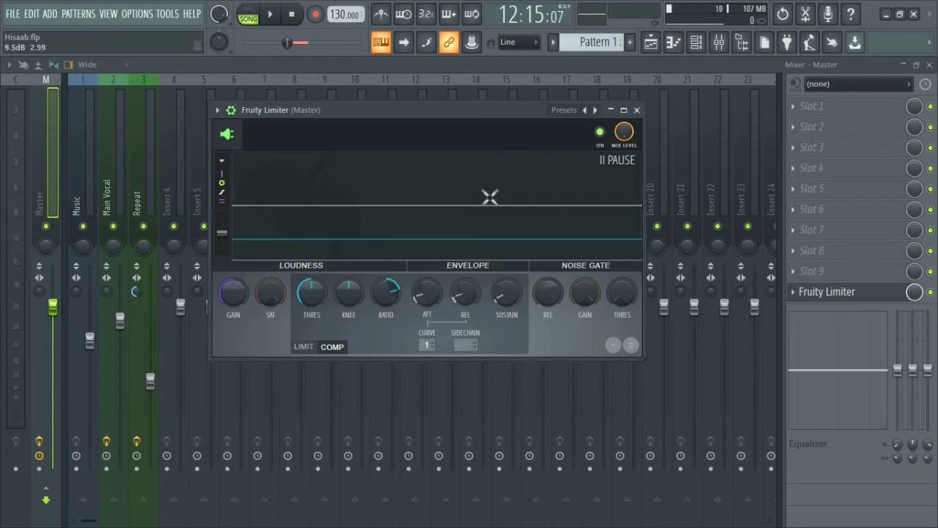
Step: Play the selected range with the Fruity Limiter window closed and again with it open, checking the Master track's level
left_click(636, 110)
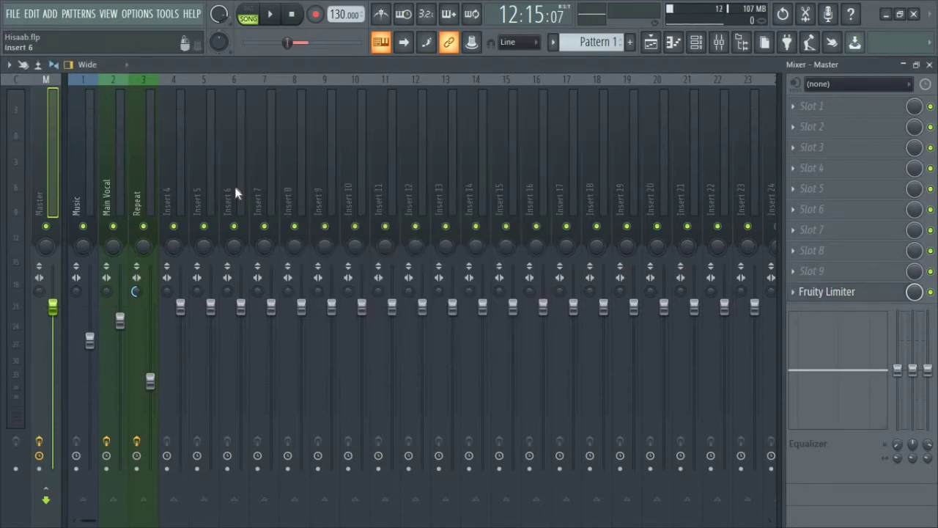
key("space")
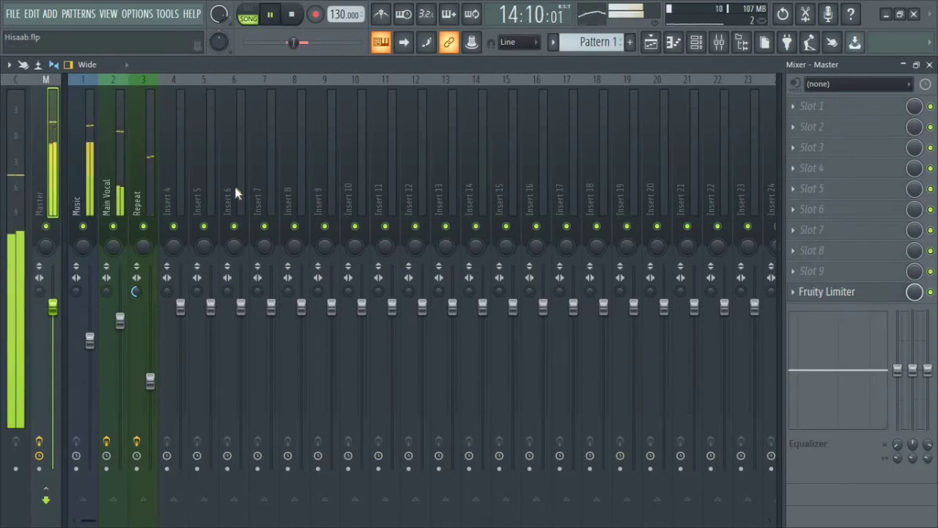
key("space")
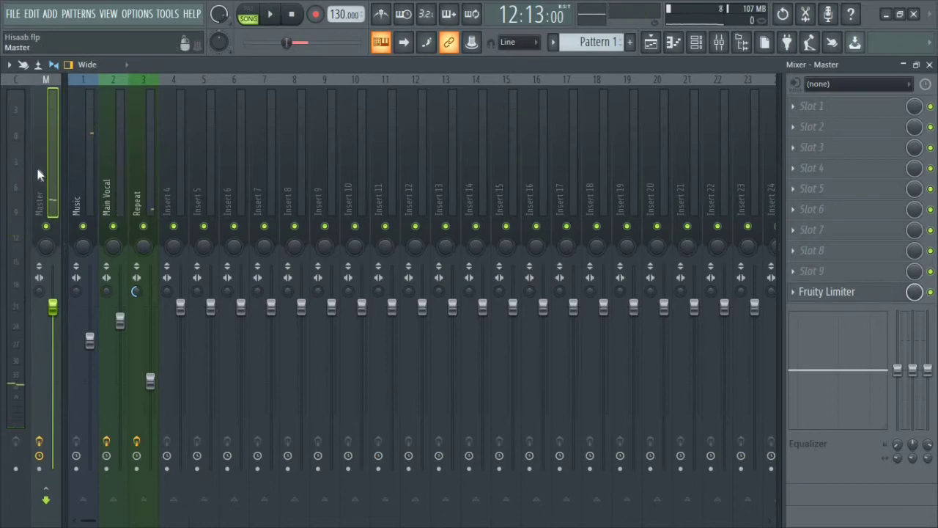
left_click(865, 294)
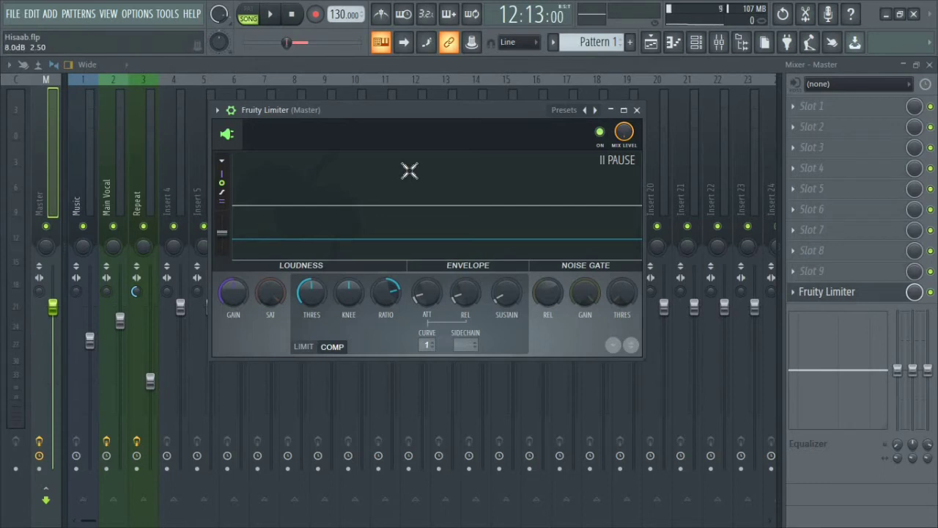
left_click(284, 16)
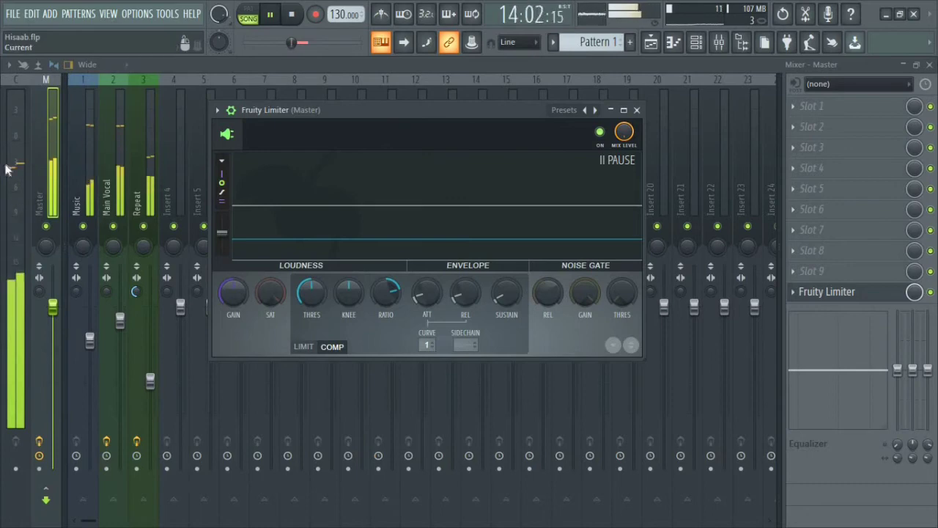
left_click(269, 15)
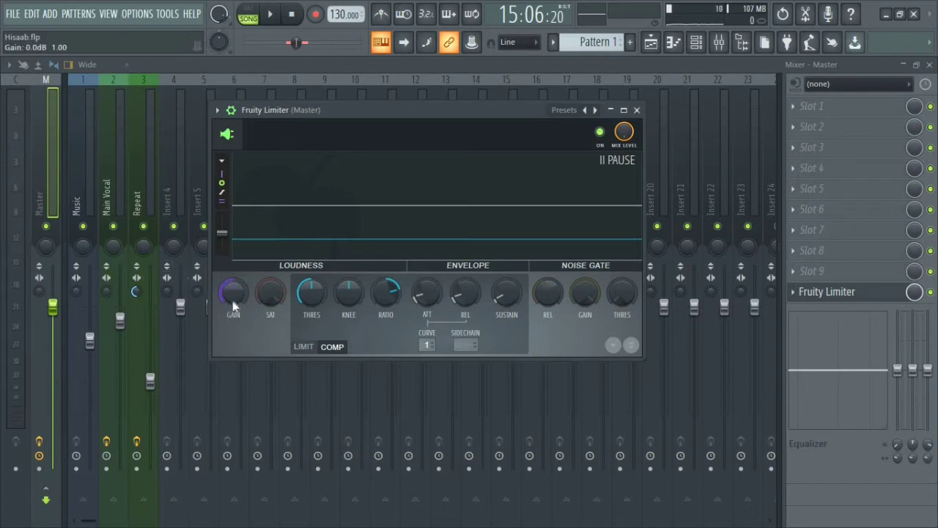
Step: Raise the Fruity Limiter's gain to about 3.1 dB during playback and replay the range to check the Master level
left_click(270, 14)
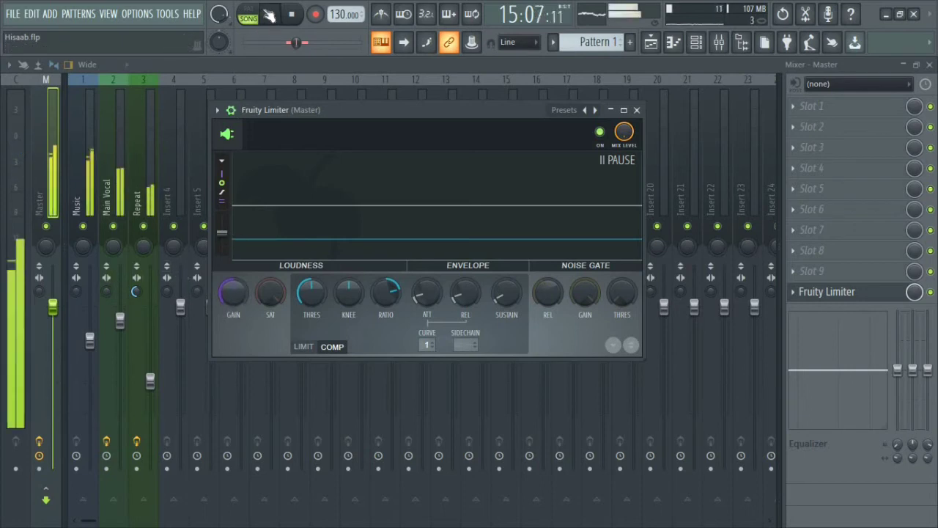
left_click_drag(231, 291, 231, 263)
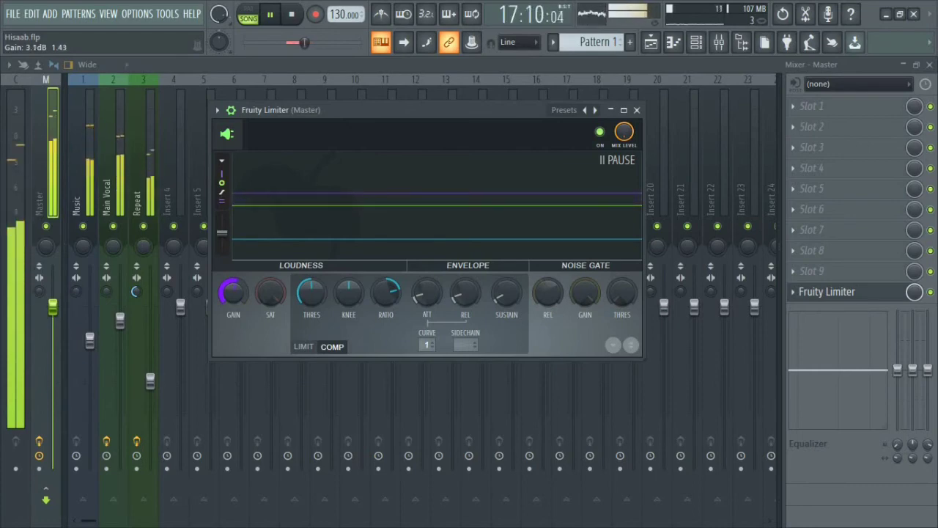
left_click(271, 16)
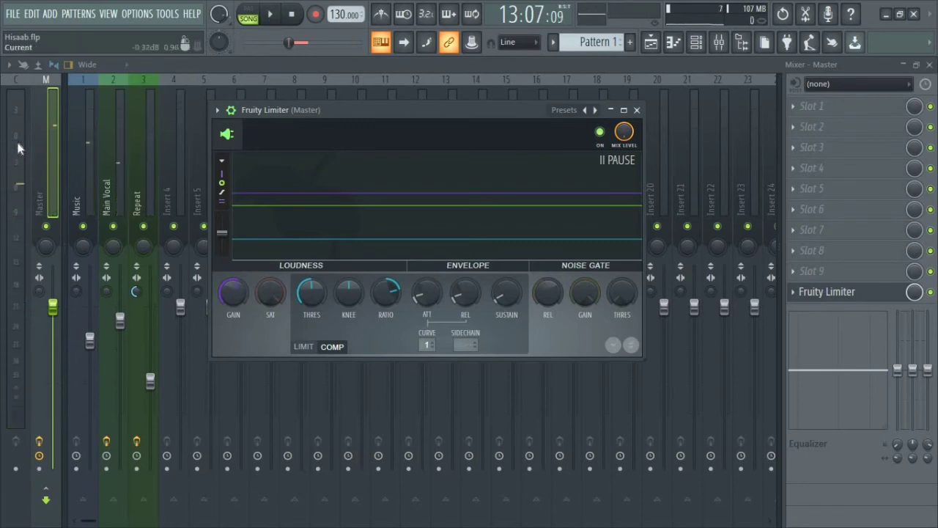
left_click(272, 15)
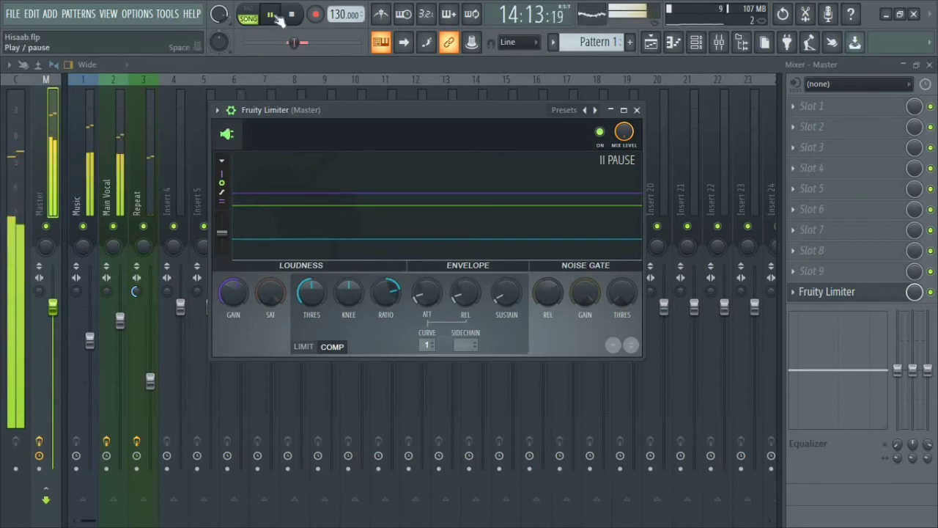
left_click(271, 15)
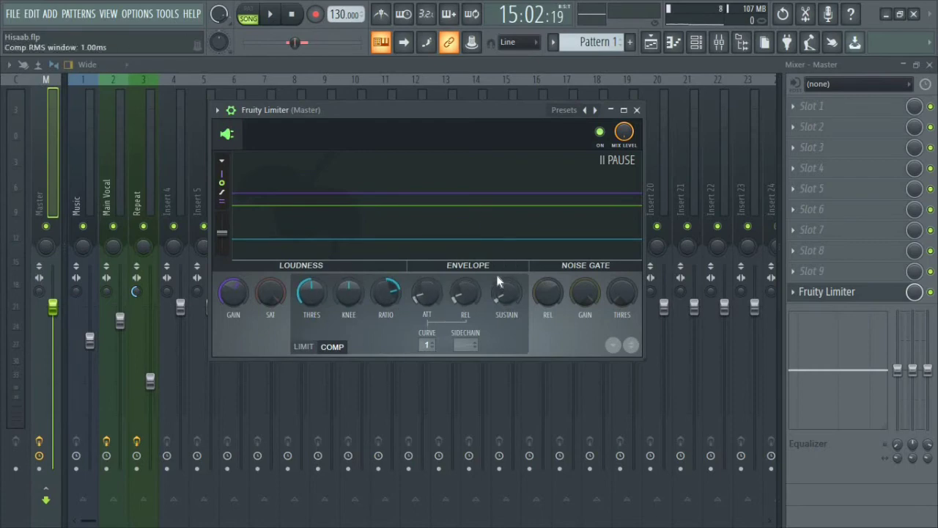
Step: View the Fruity Limiter's preset list without choosing one, and close the limiter and the mixer to return to the playlist
left_click(592, 110)
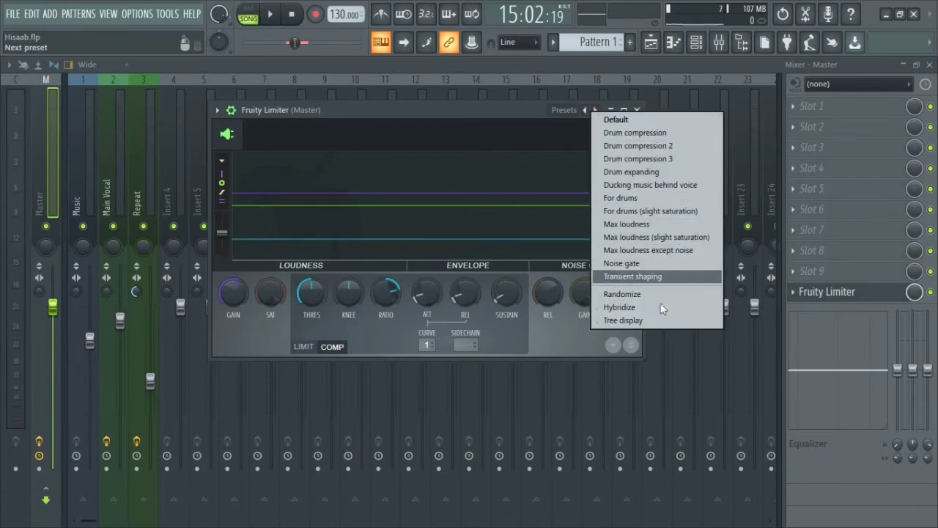
left_click(469, 117)
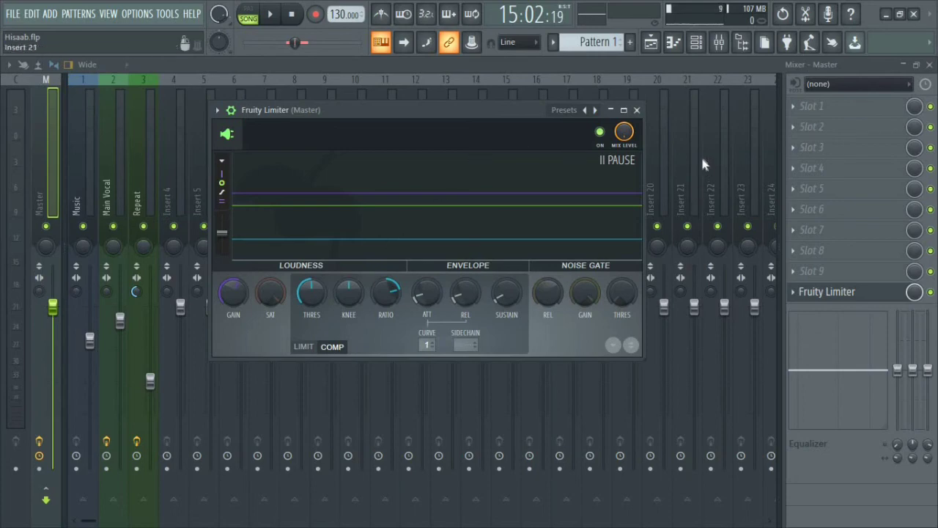
left_click(636, 110)
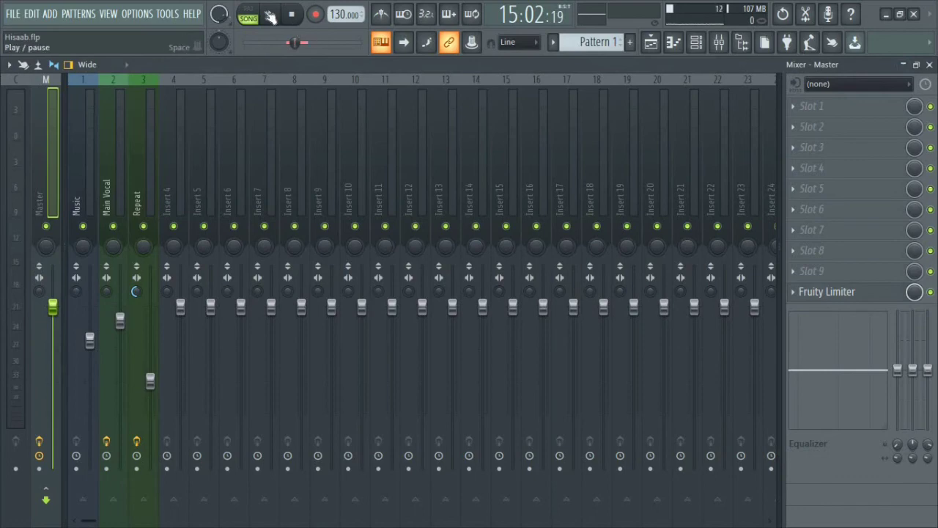
left_click(929, 65)
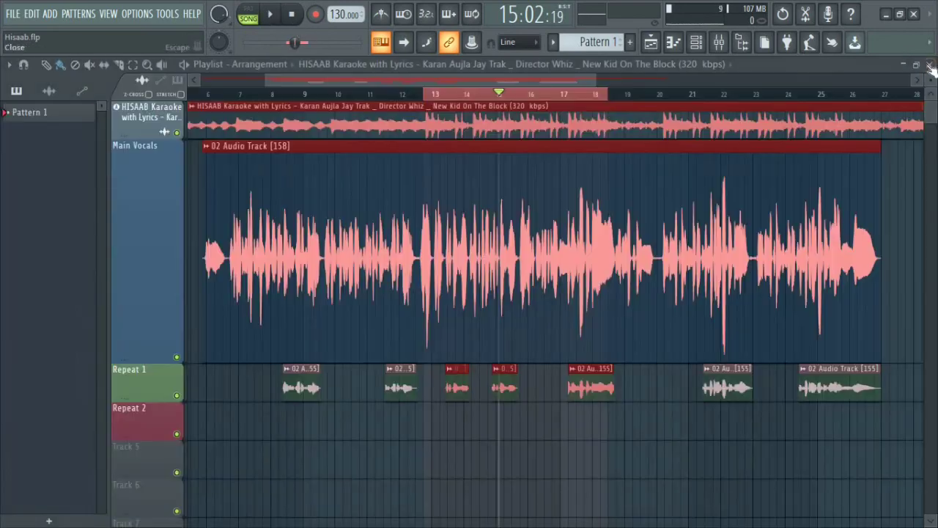
Step: Clear the playlist's time selection and render the full song as a WAV file named Hisaab on the Desktop
left_click(450, 94)
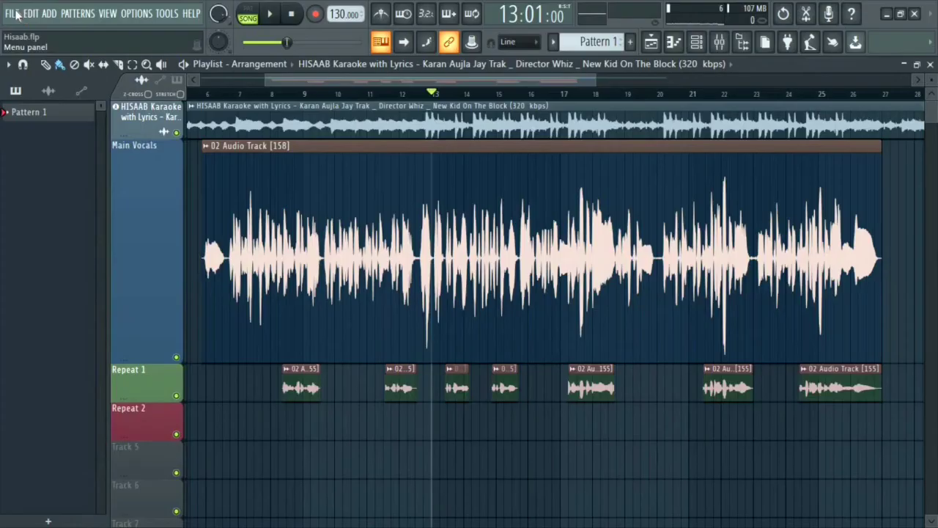
left_click(13, 13)
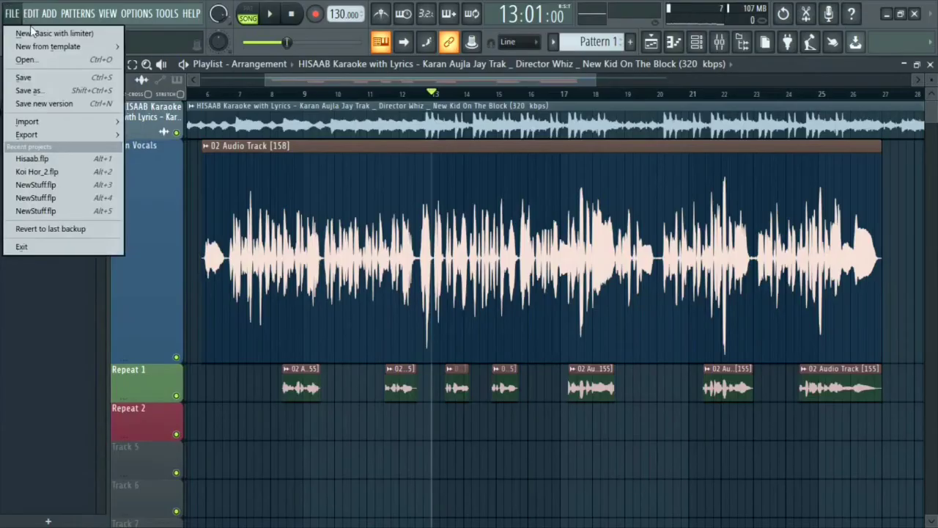
mouse_move(31, 14)
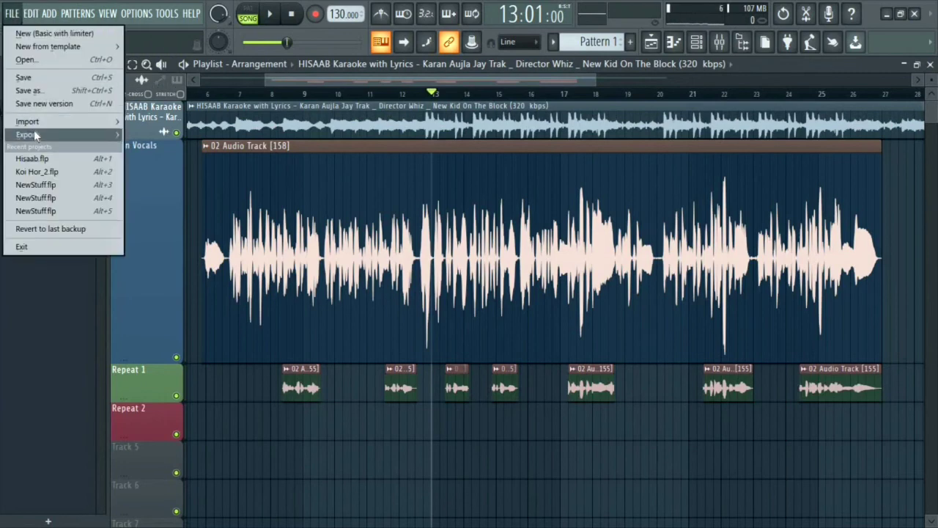
mouse_move(34, 132)
left_click(142, 146)
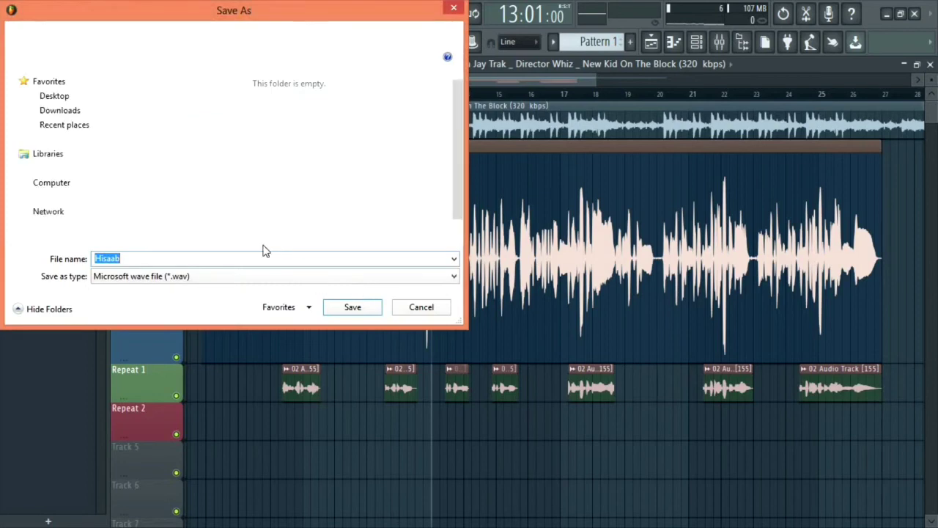
left_click(124, 258)
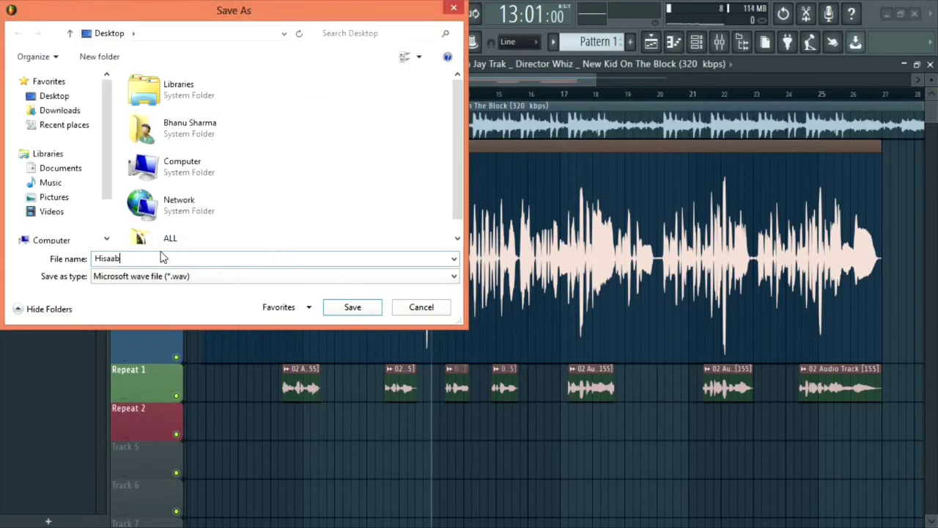
left_click(127, 317)
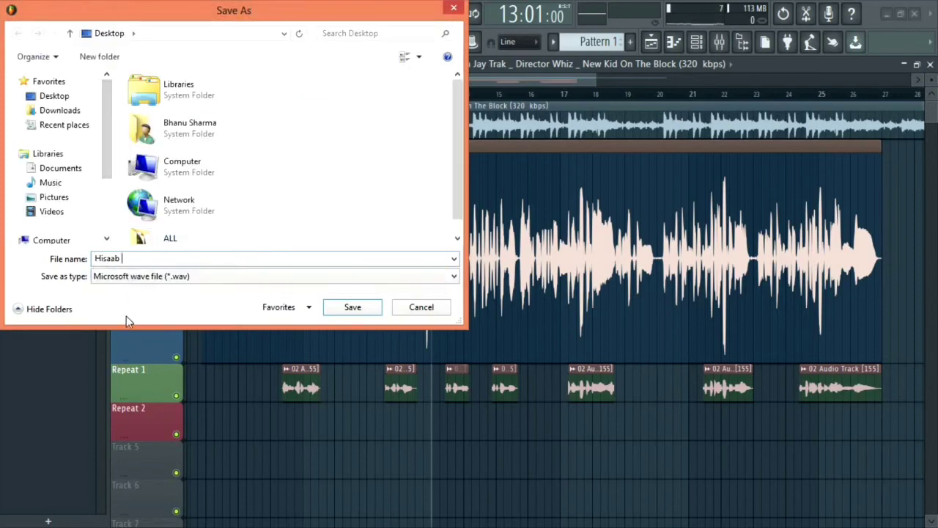
left_click(74, 96)
left_click(352, 307)
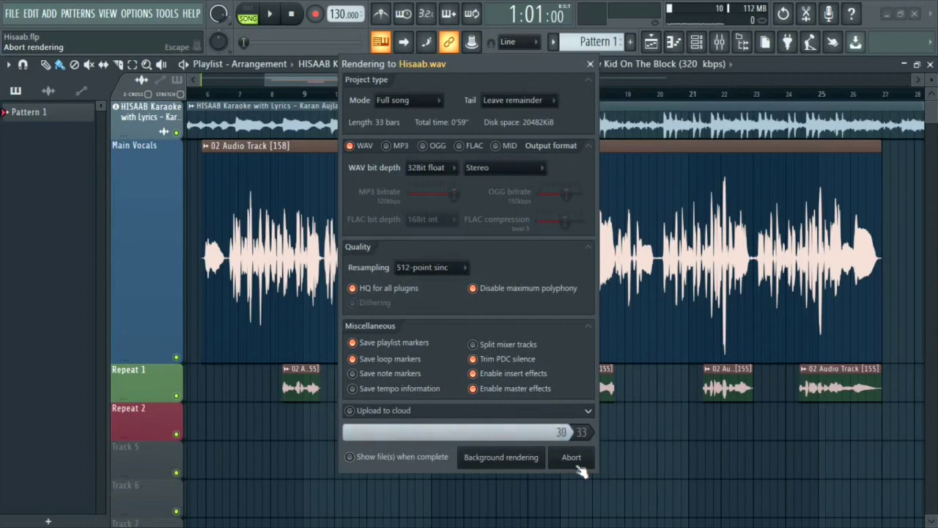
left_click(573, 458)
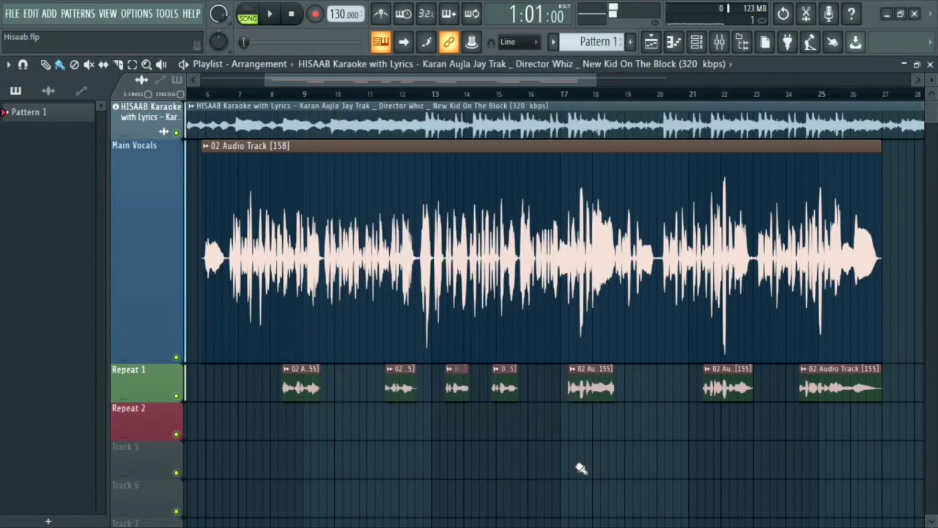
Step: Bring the rendered Hisaab audio file from the desktop onto playlist Track 5 and align the clip's start with bar 1
left_click(901, 15)
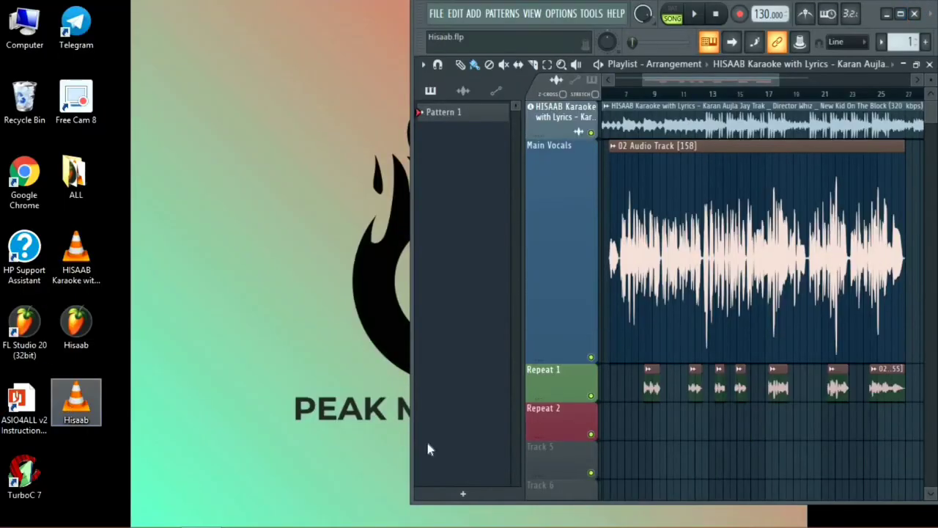
left_click_drag(428, 449, 649, 460)
left_click(901, 14)
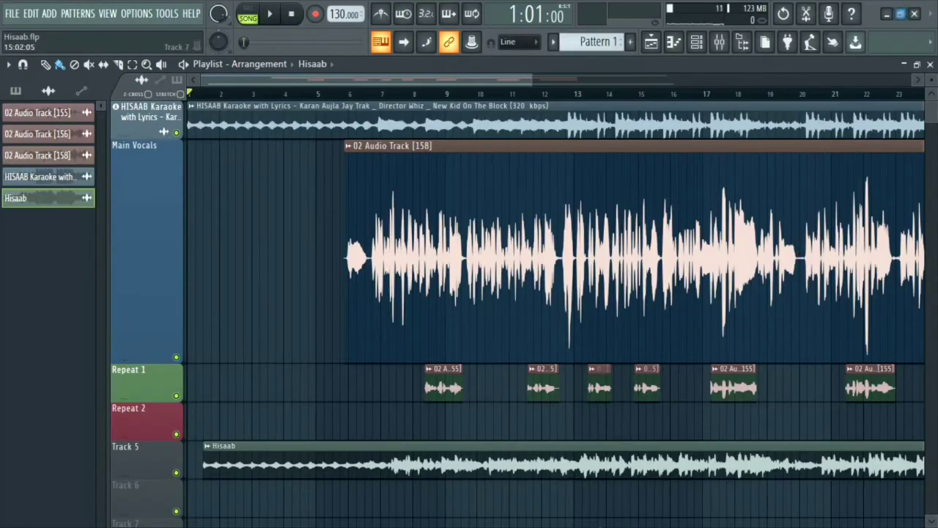
left_click_drag(573, 471, 490, 476)
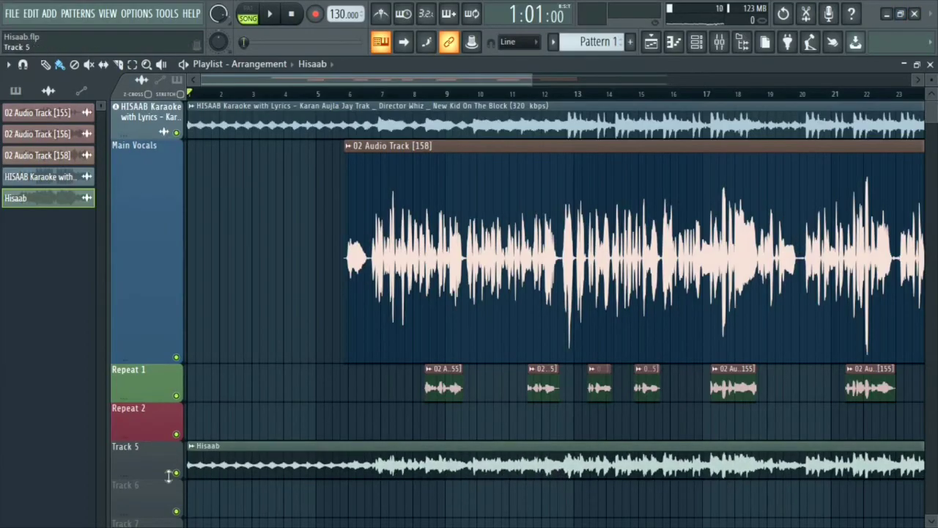
Step: Make Track 5 slightly taller and solo it to play back the rendered Hisaab clip from the start
left_click_drag(168, 475, 178, 497)
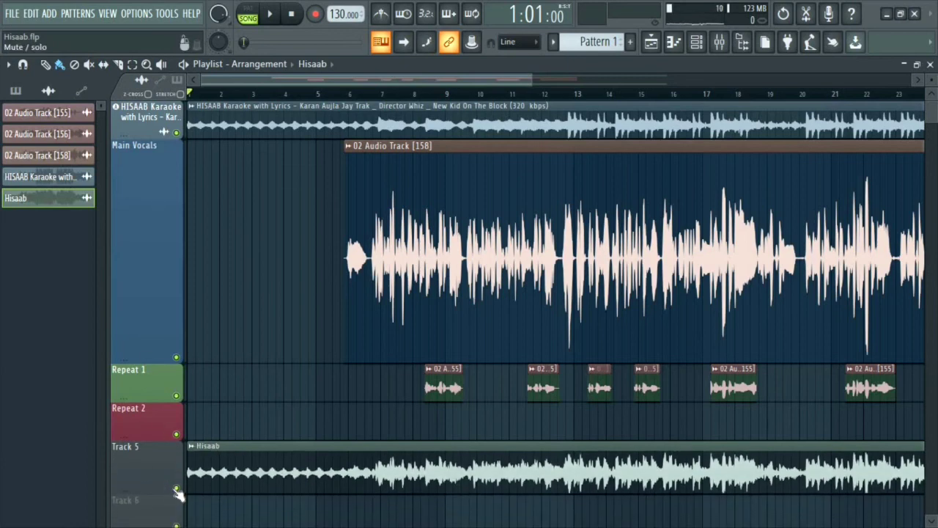
right_click(176, 488)
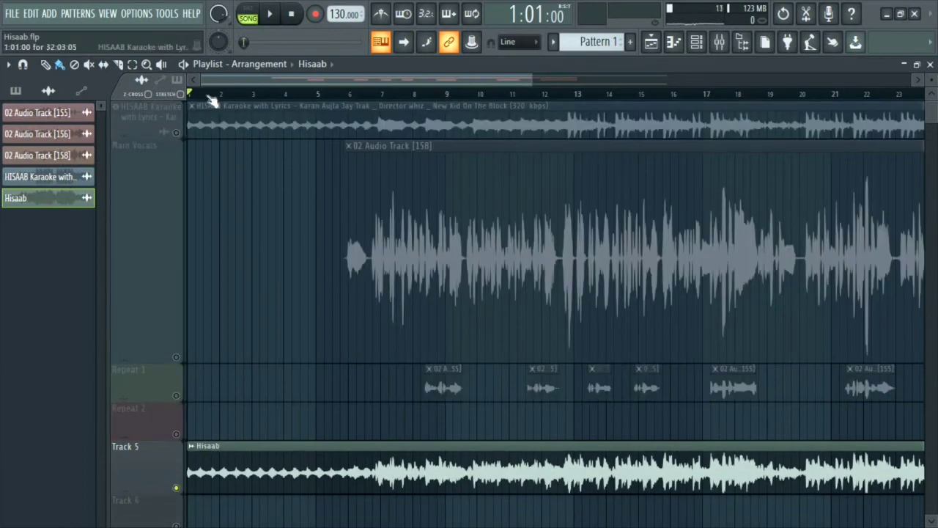
key("space")
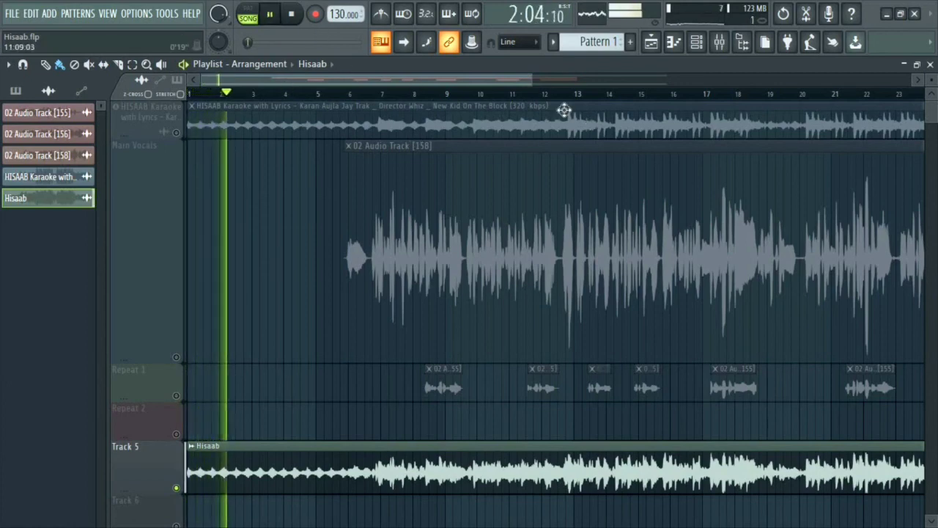
left_click_drag(532, 78, 673, 78)
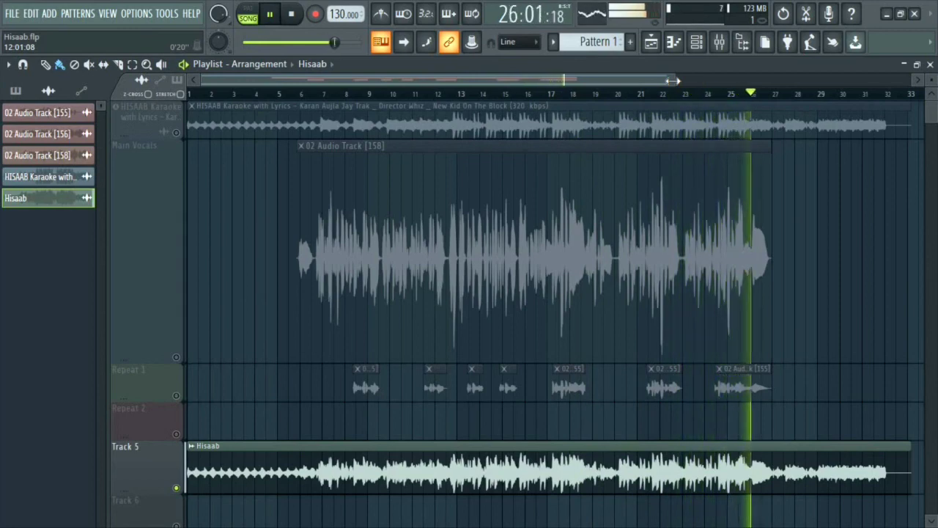
key("space")
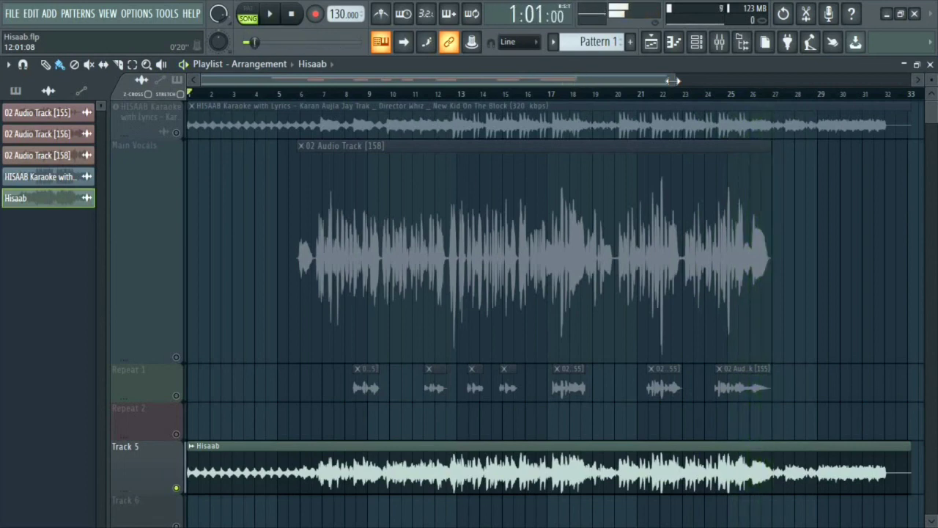